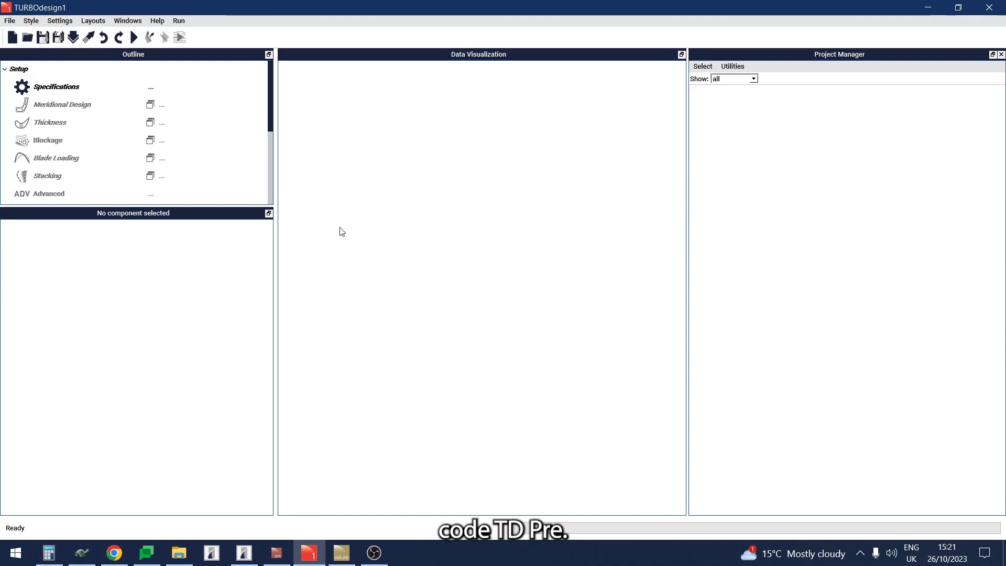
Step: Open the inducer.tds design file from the Webinar turbopump folder
click(27, 38)
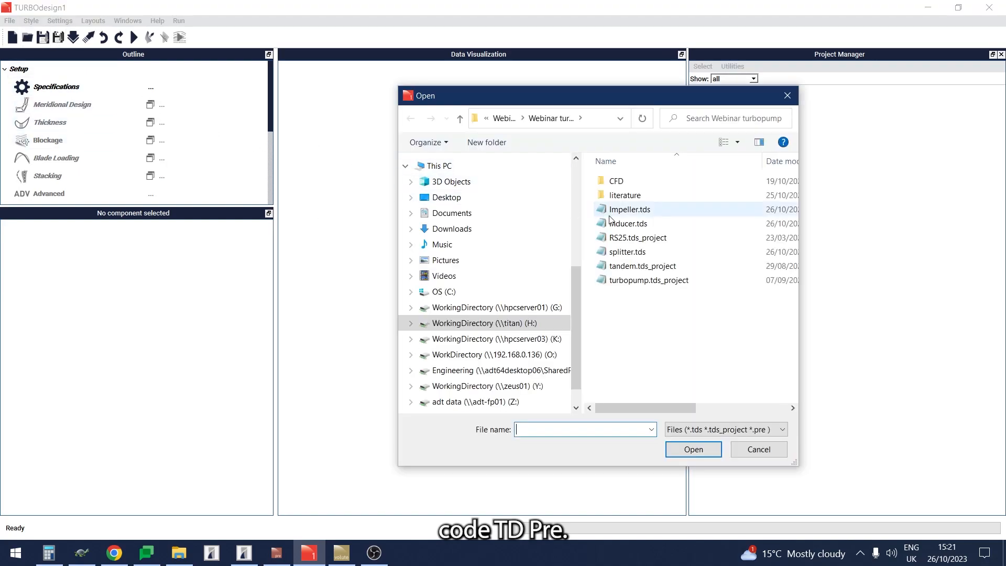
double_click(614, 224)
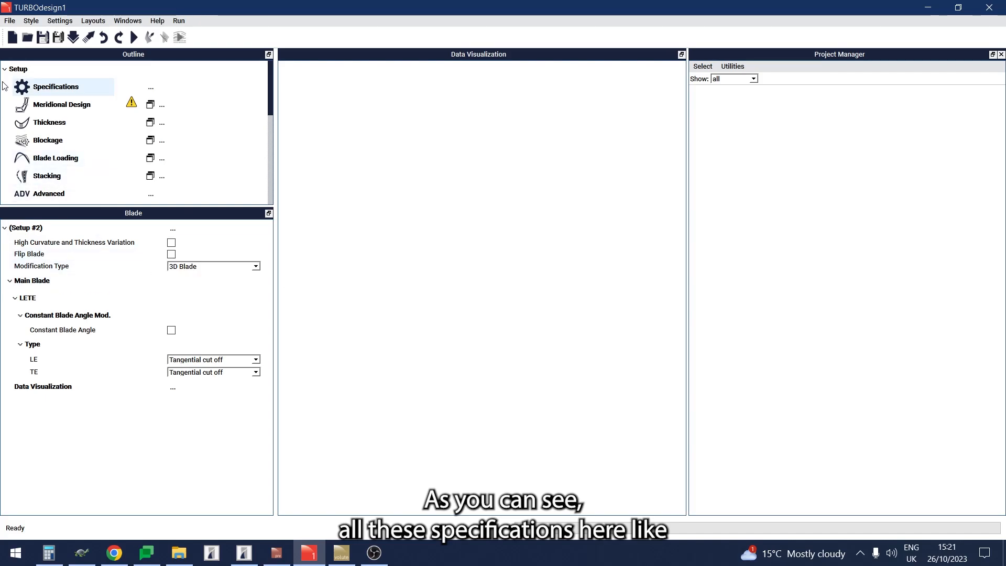
Step: Review the inducer's specifications, and display the meridional design plot together with its settings
click(48, 89)
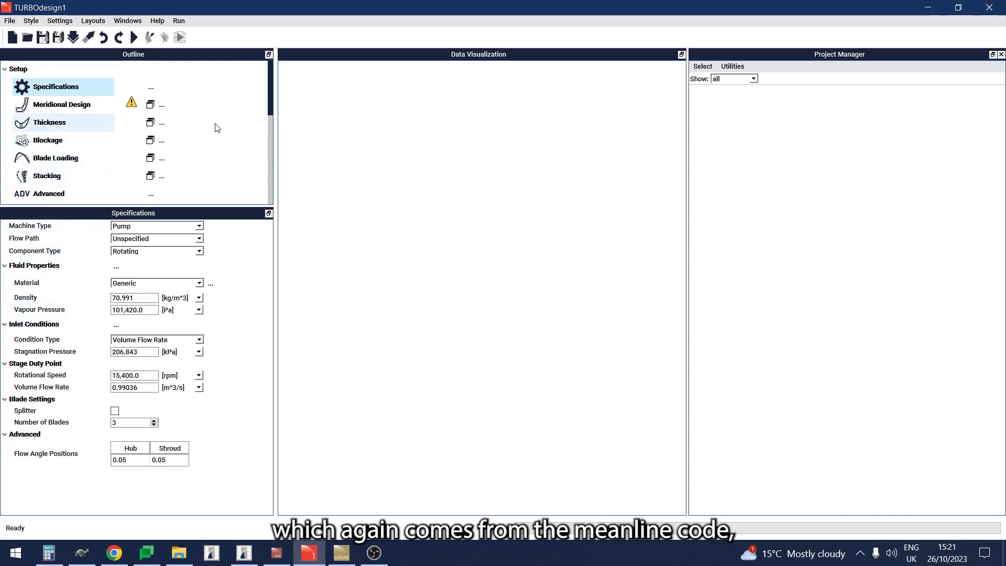
click(150, 105)
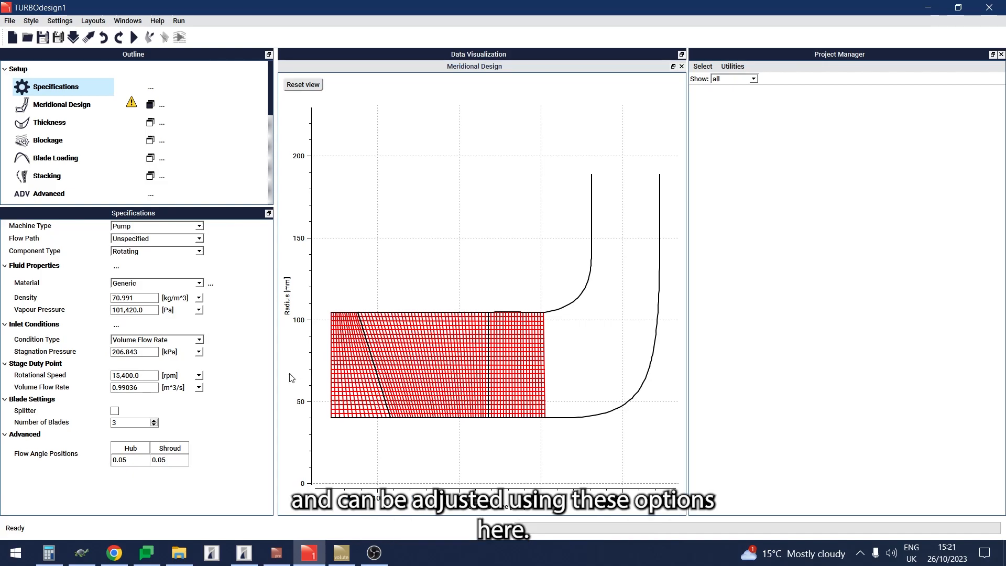
click(88, 105)
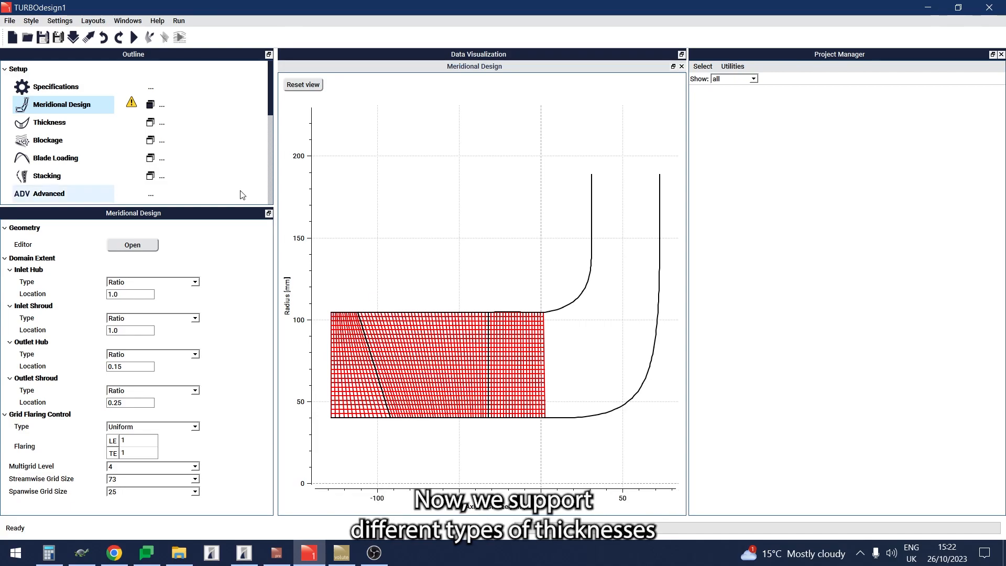
Step: Examine the available types and streamwise distributions for the main blade thickness, keeping Normal and Constant
click(86, 123)
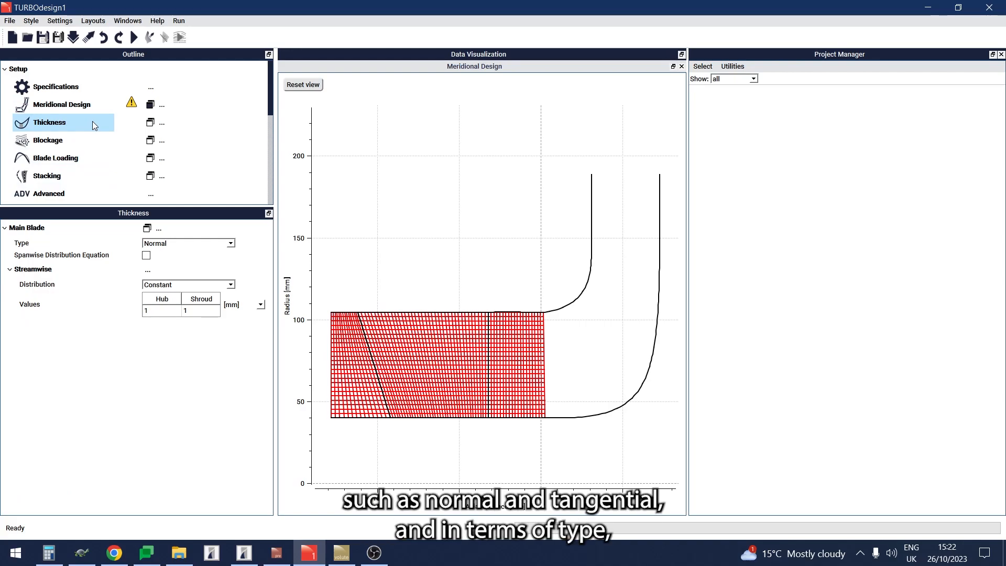
click(185, 243)
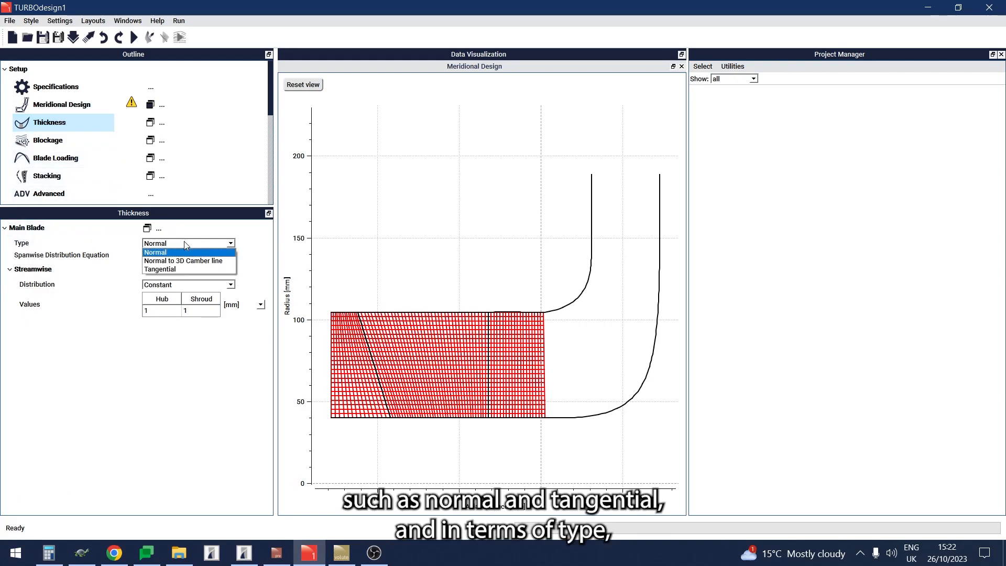
click(185, 244)
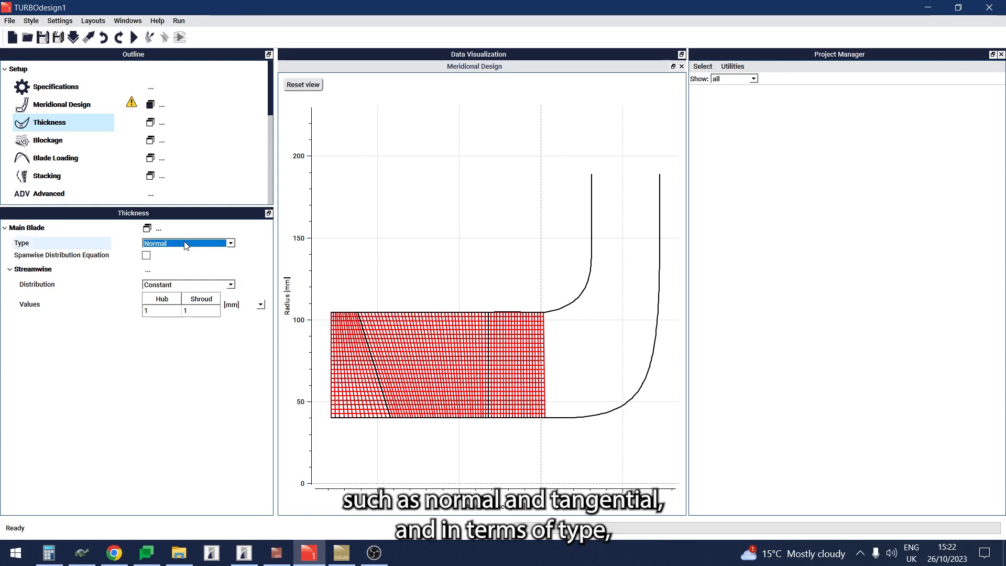
click(188, 286)
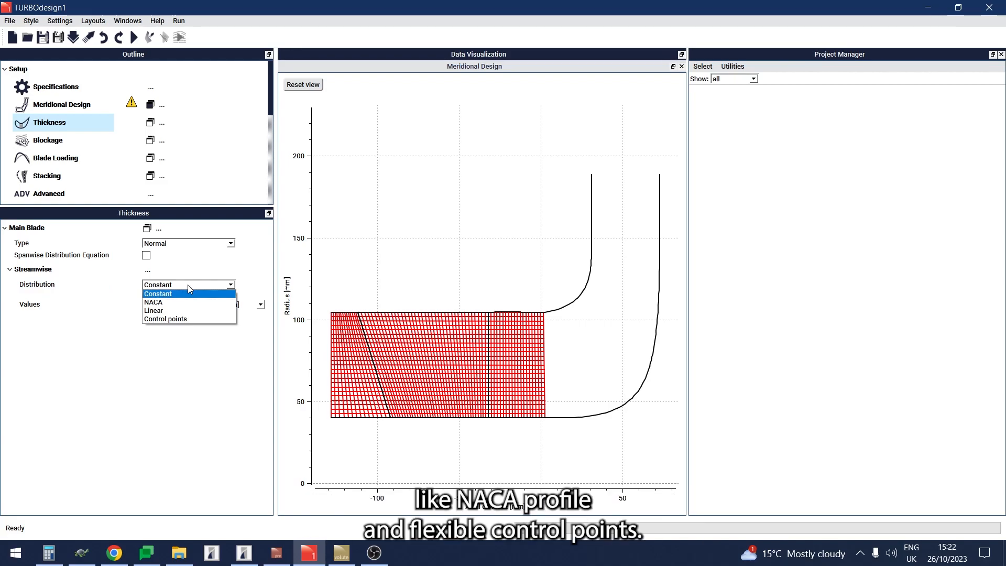
click(188, 284)
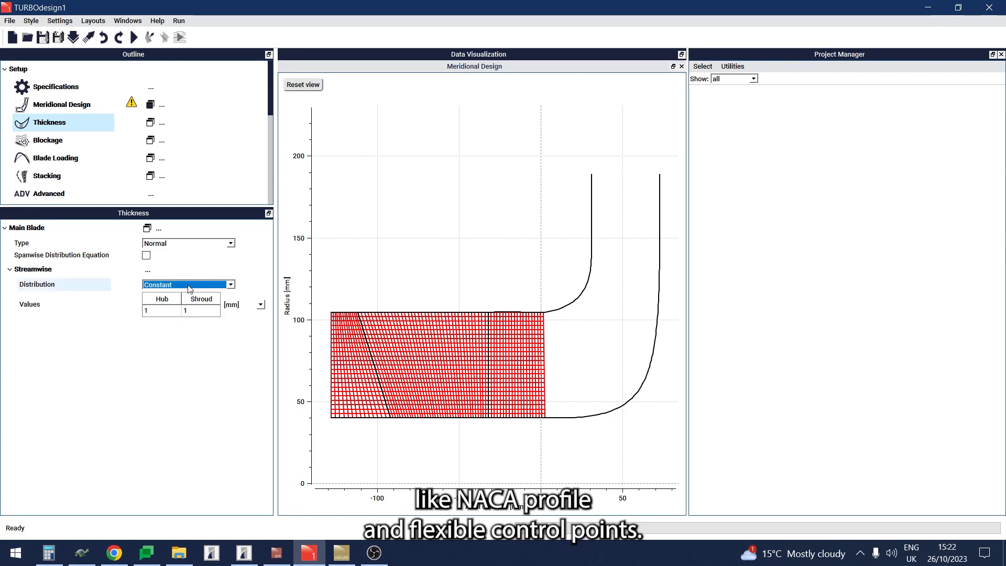
Step: Plot the main blade thickness and check the import options for an existing thickness profile
click(150, 123)
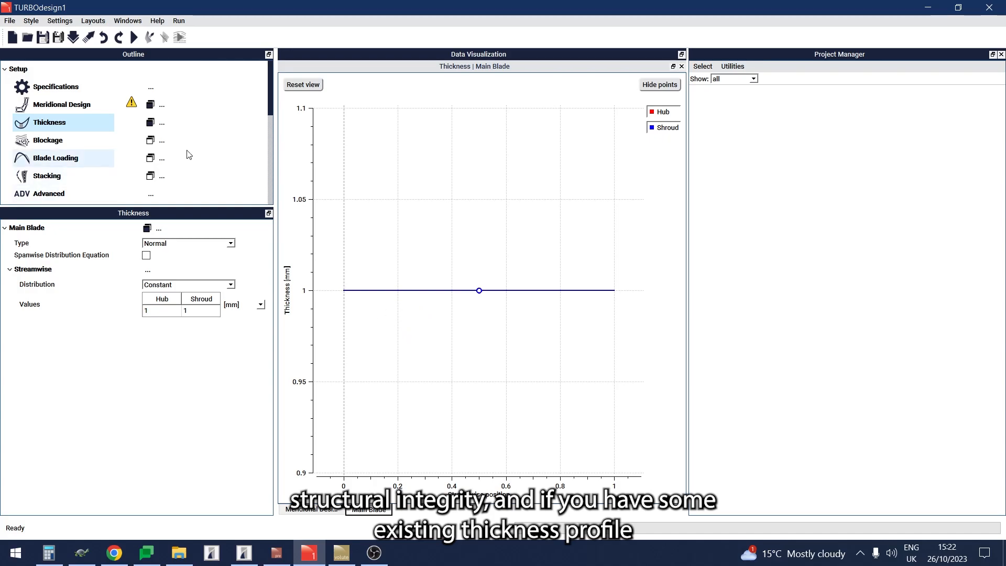
click(162, 124)
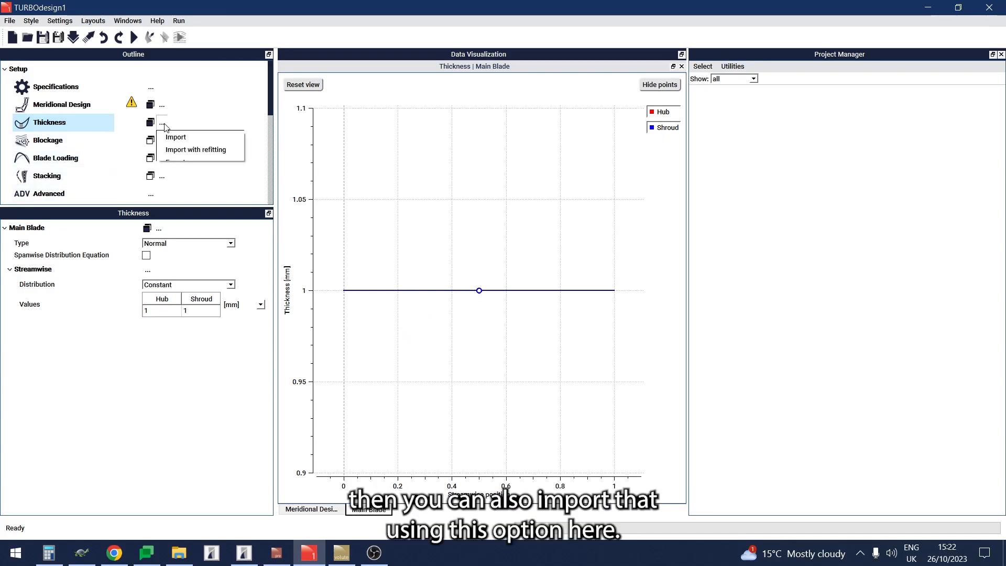
click(356, 162)
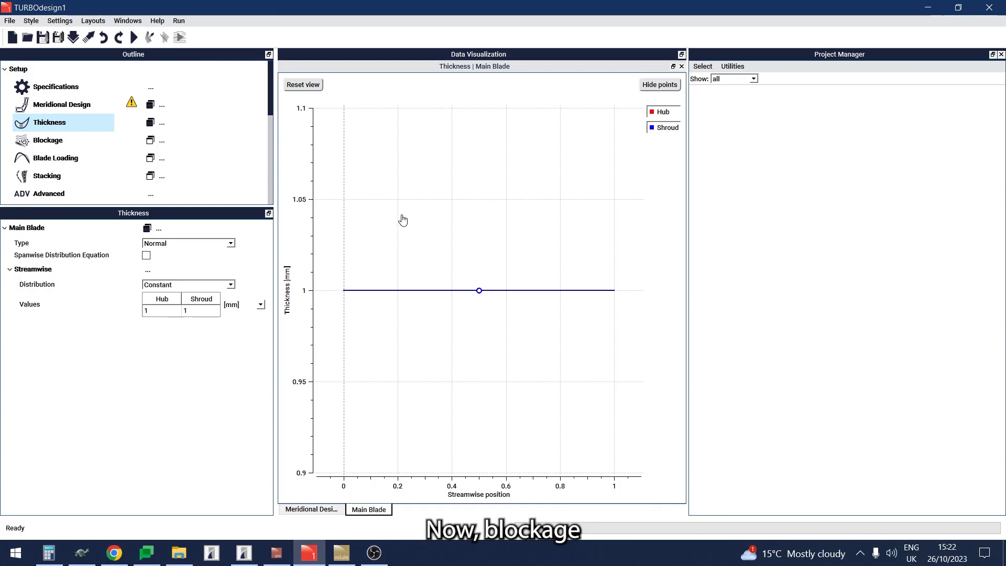
Step: Examine the blade loading settings with the spanwise rVt* and streamwise blade loading plots
mouse_move(100, 152)
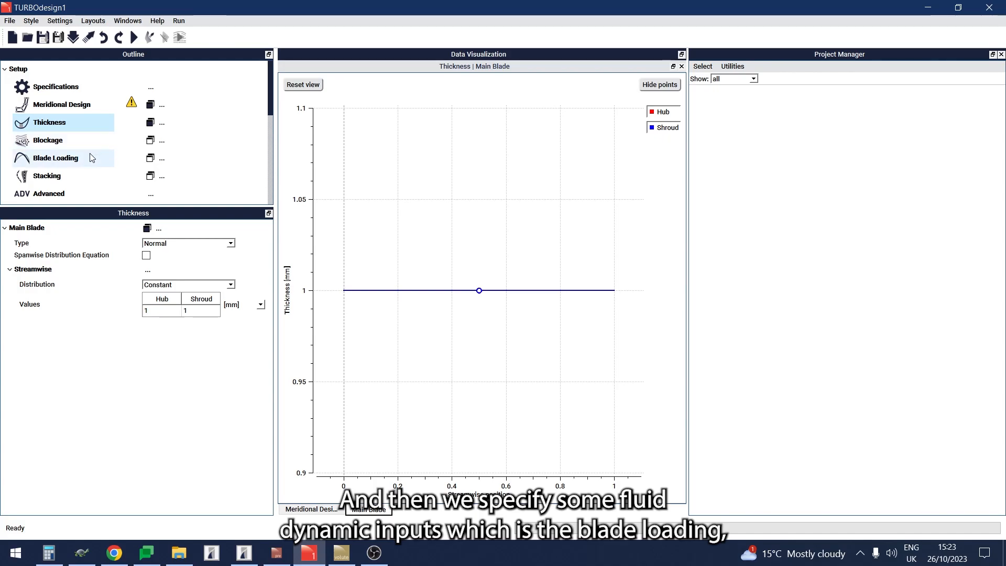
click(92, 158)
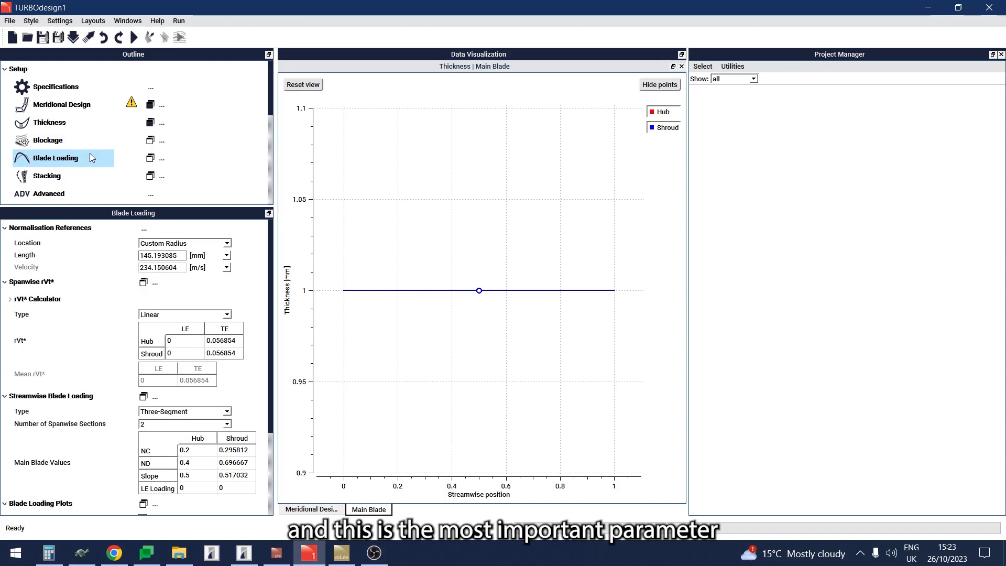
click(150, 159)
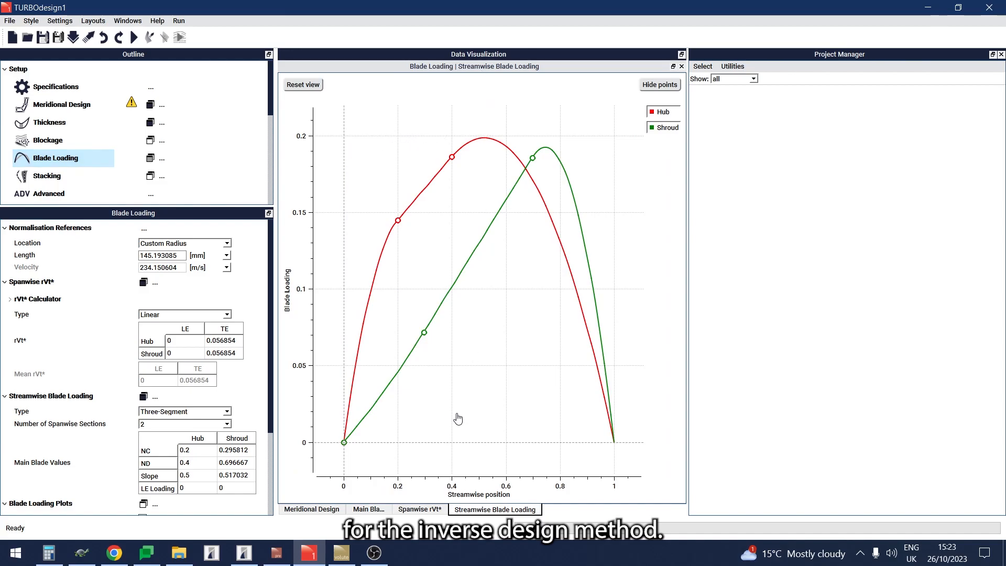
click(420, 510)
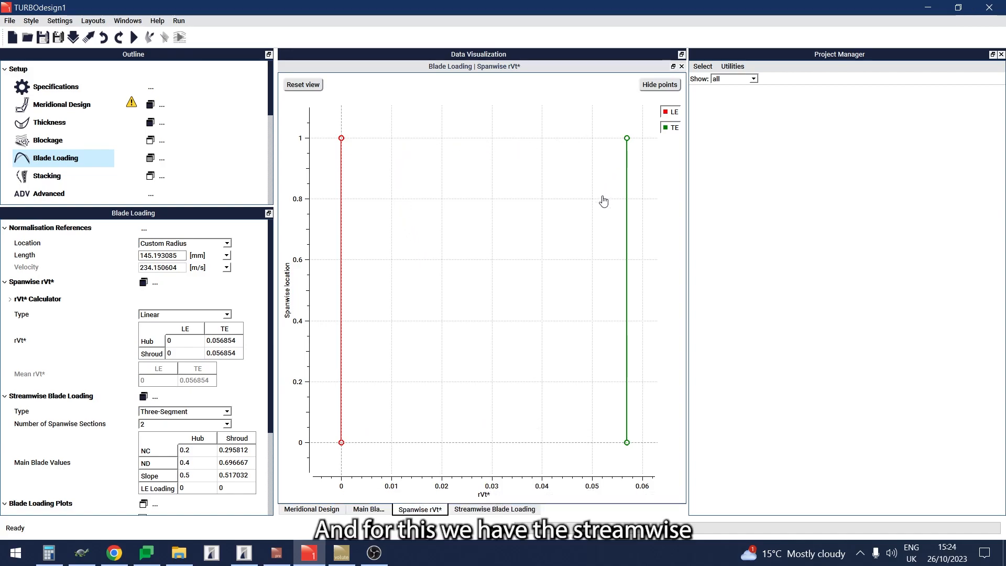
click(507, 510)
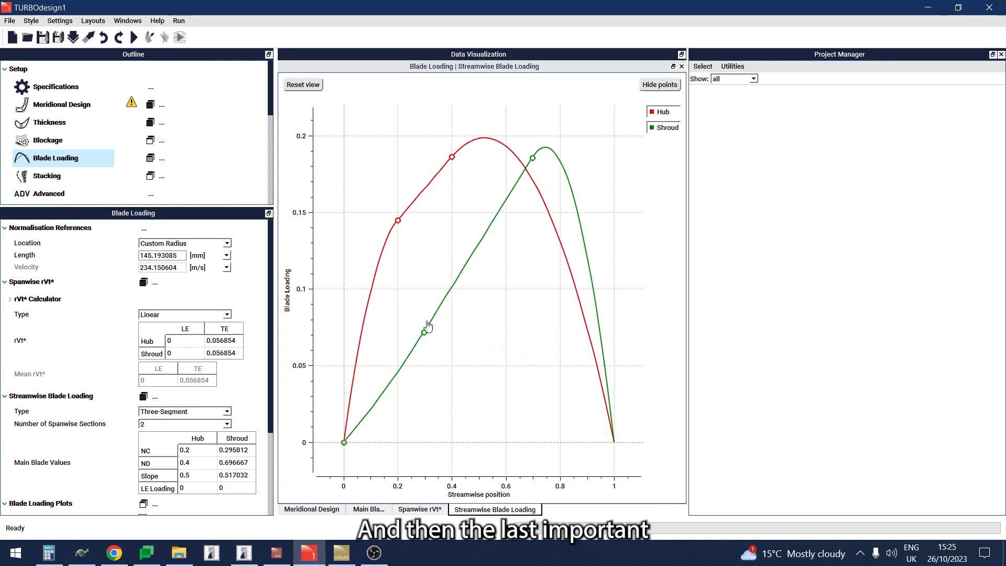
Step: Review the stacking settings and plot the stacking distribution
click(44, 177)
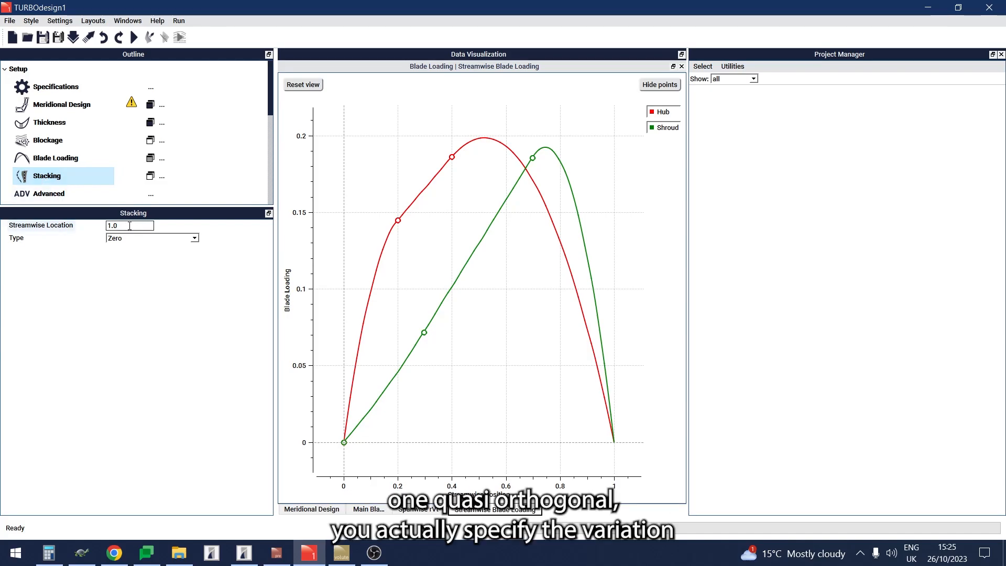
click(150, 178)
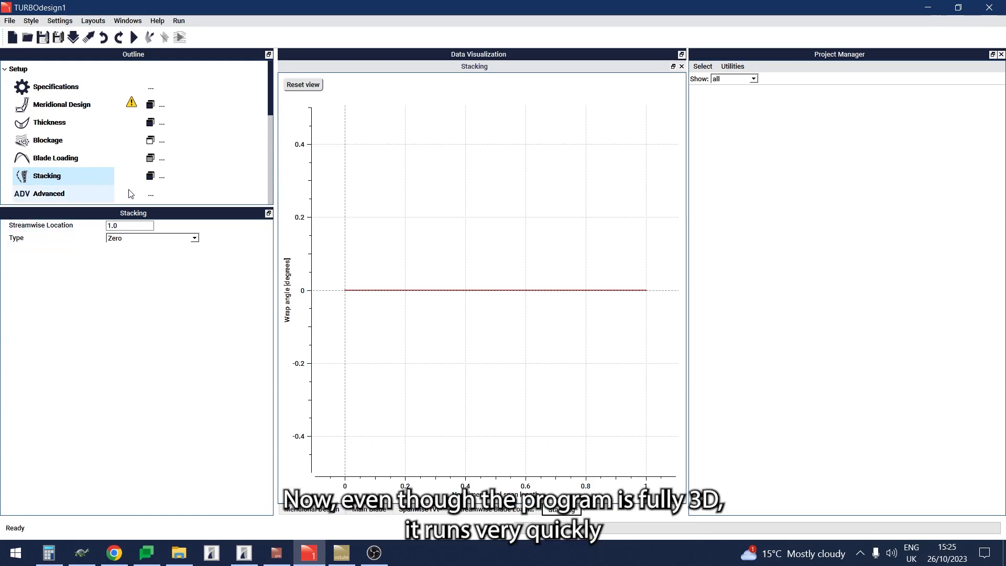
Step: Run the solver and add a 3D plot of the resulting blade geometry to the post-processing
click(134, 37)
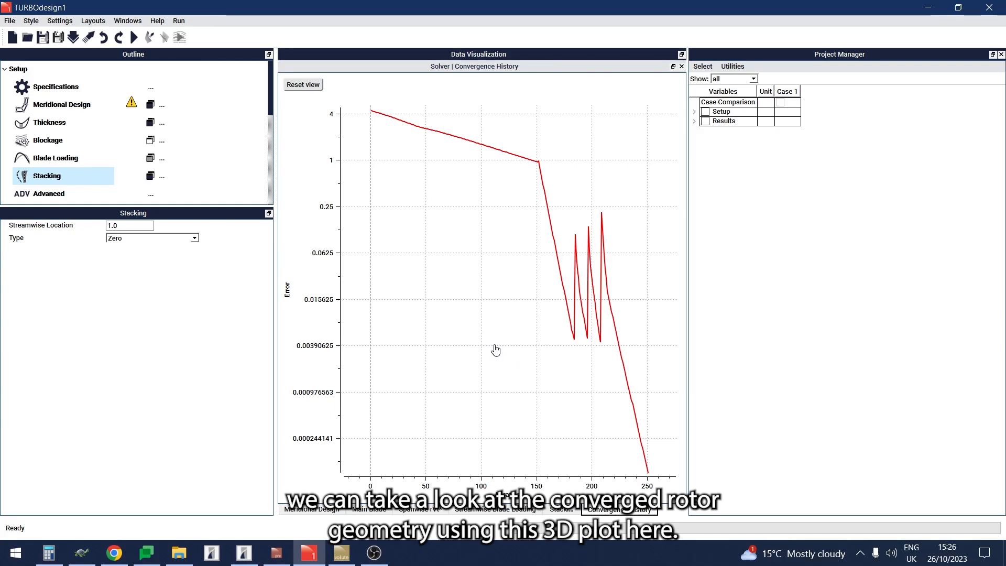
scroll(218, 169, down, 5)
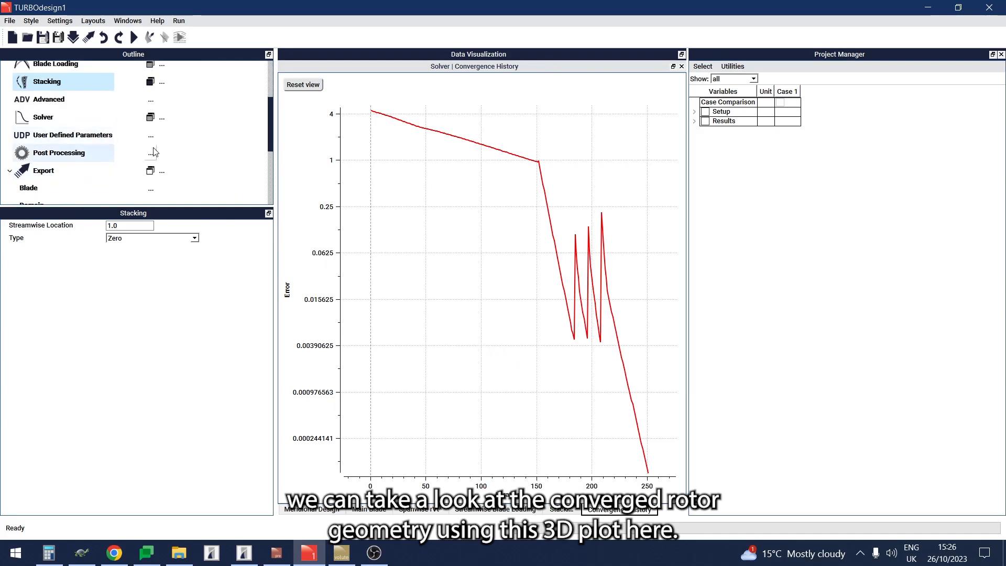
click(151, 157)
click(165, 179)
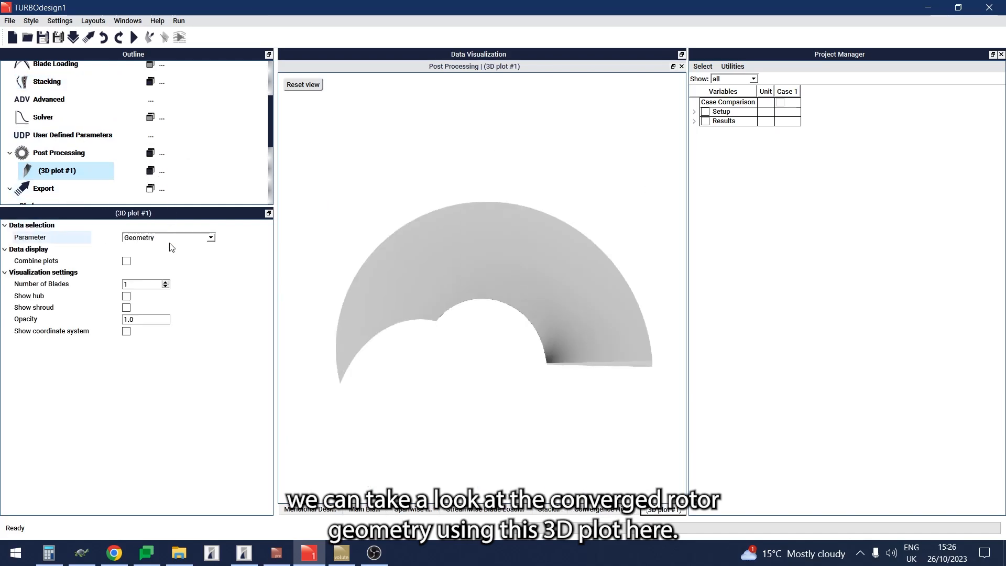
Step: Set the 3D plot to show 3 blades and the hub, and view the rotor from an oblique side angle
click(166, 282)
click(165, 282)
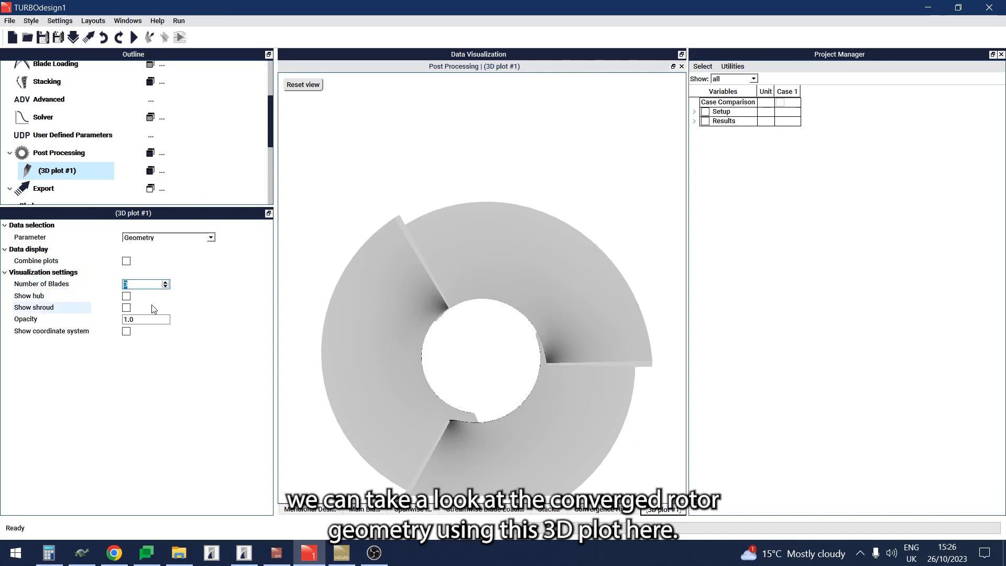
click(127, 297)
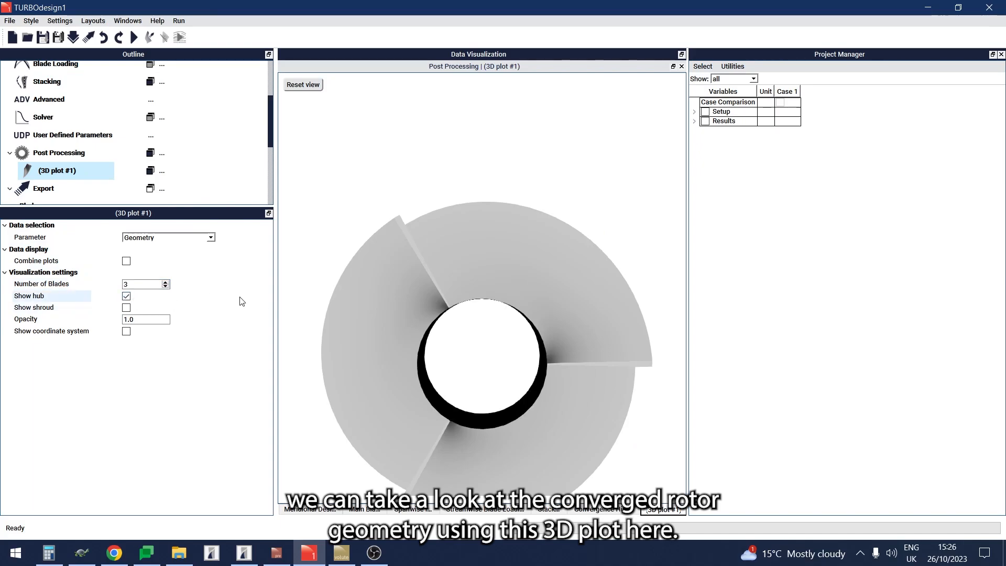
scroll(425, 305, down, 2)
drag(511, 334, 402, 344)
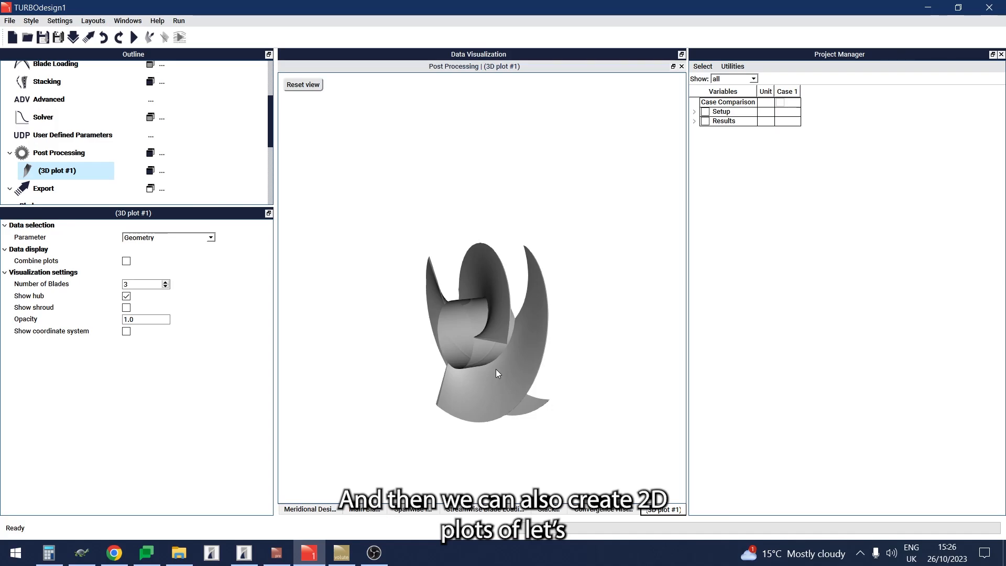
Step: Add a 2D plot of streamwise static pressure at two spanwise locations, 0.0 and 1.0
click(162, 153)
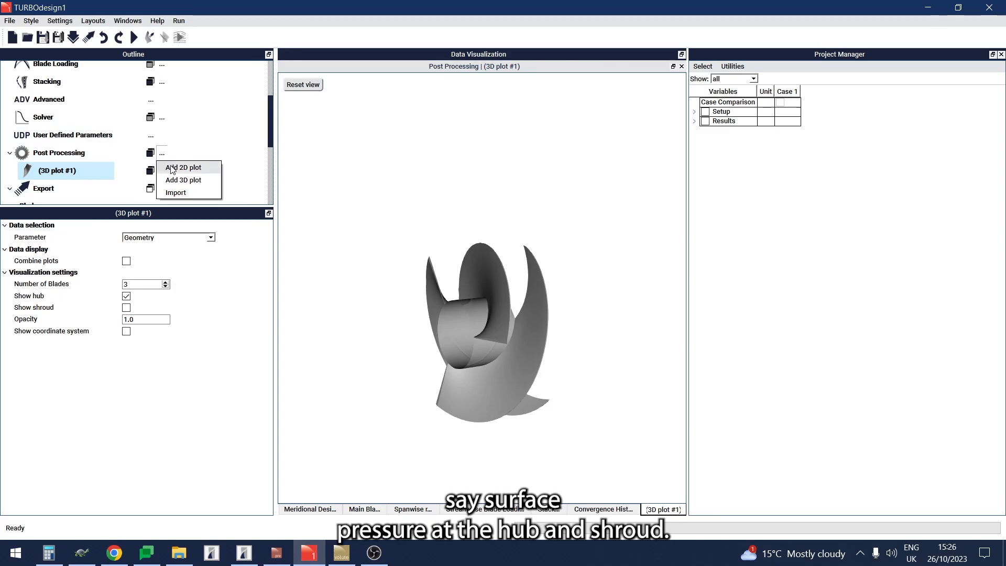
click(173, 168)
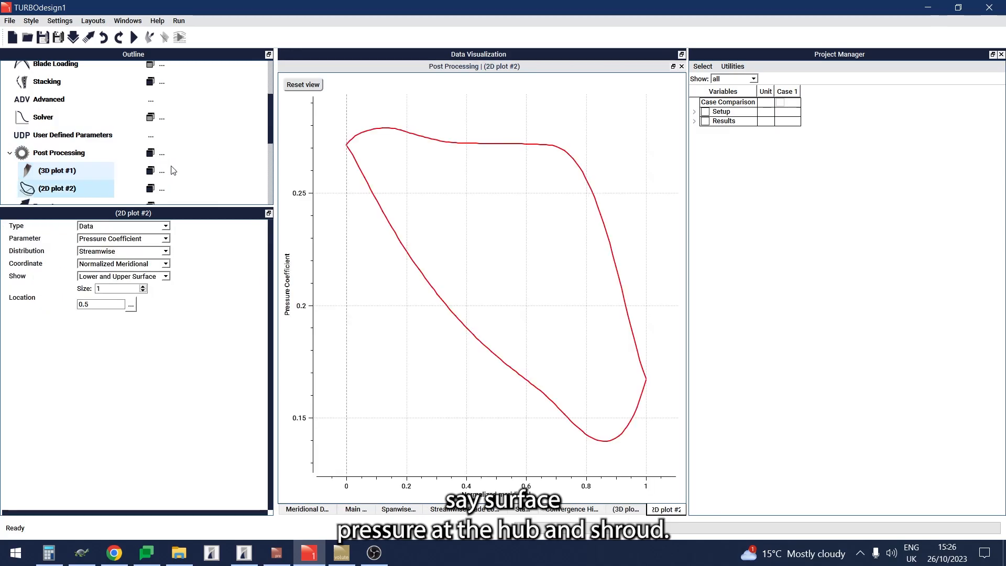
click(165, 239)
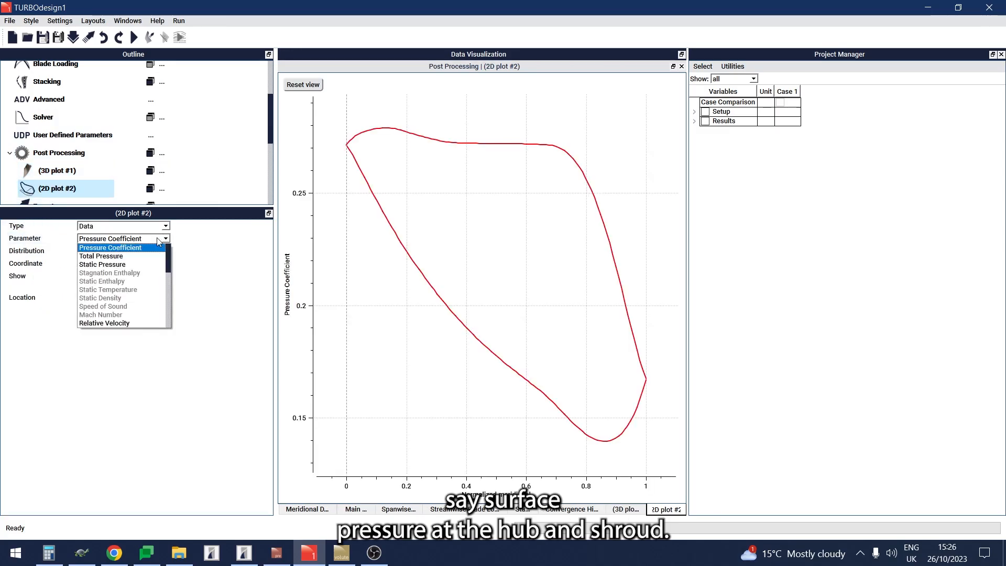
click(142, 265)
click(143, 286)
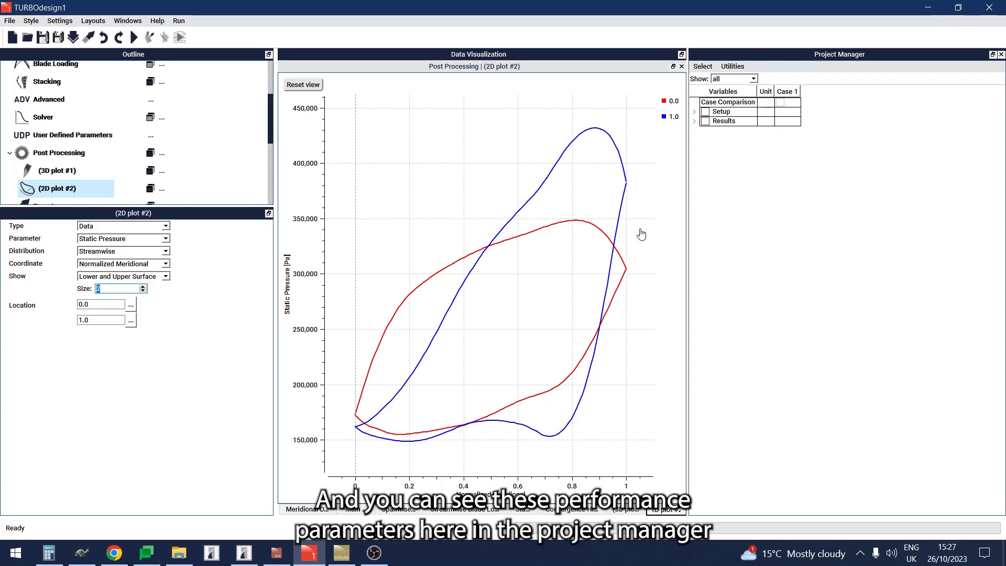
Step: Examine the performance and geometry parameters in the case results, and bring up the User Defined Parameters settings
click(694, 121)
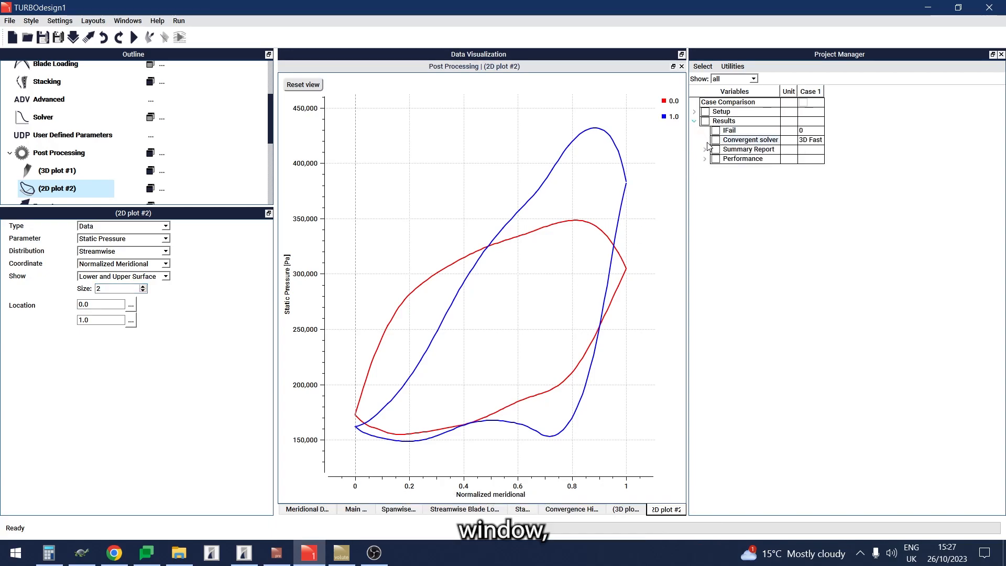
click(705, 159)
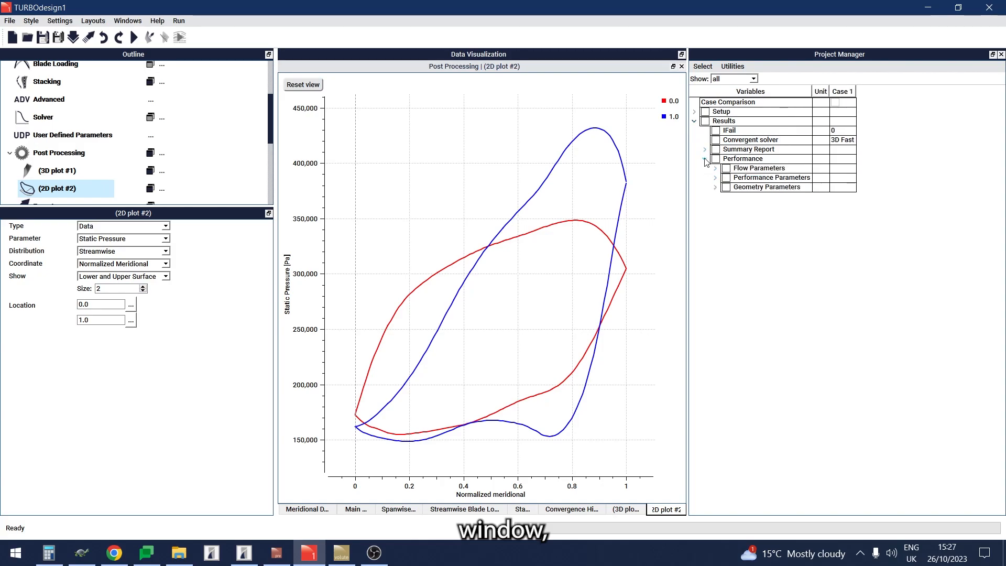
click(716, 178)
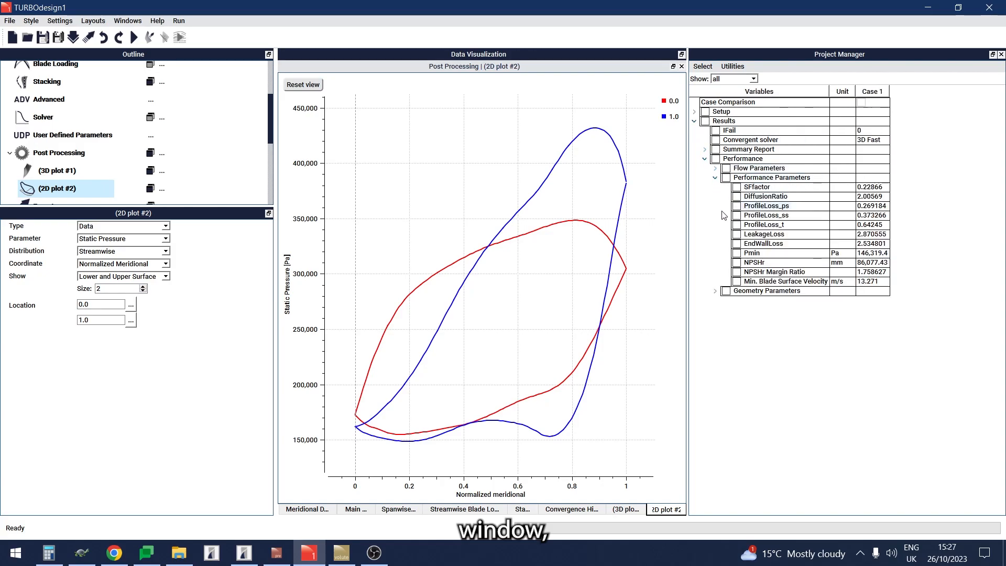
click(716, 292)
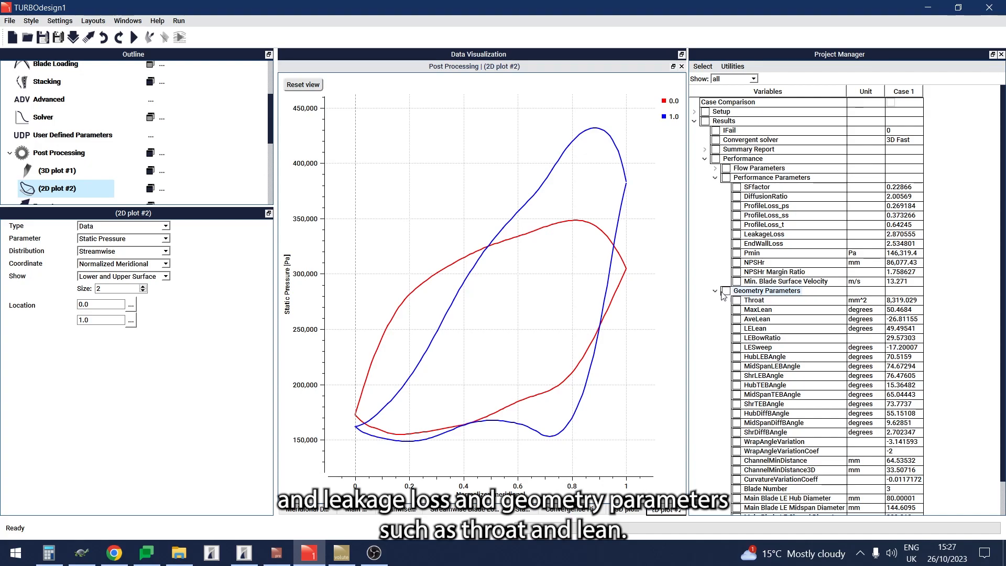
click(52, 140)
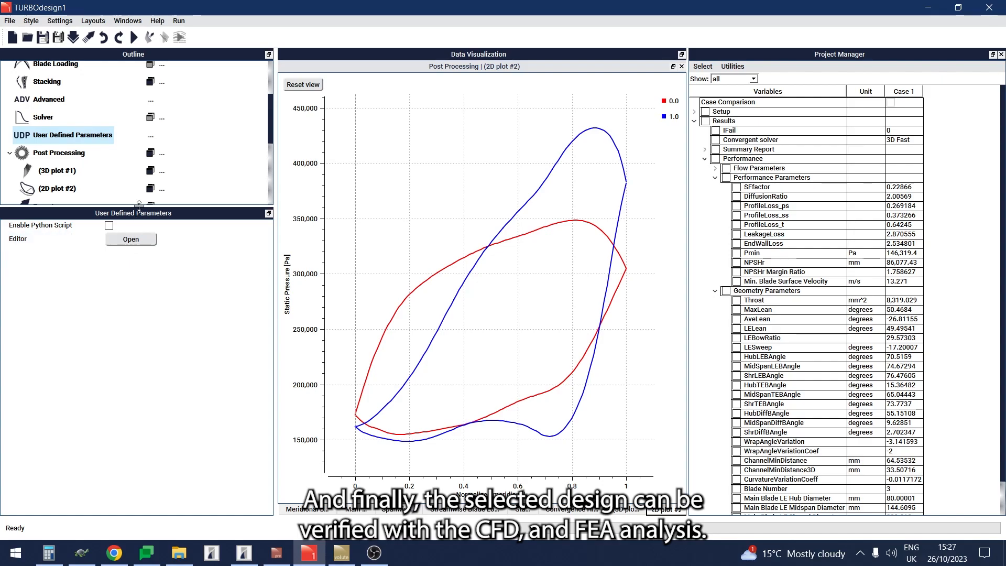
Step: Examine the export settings of the inducer, checking the available domain types and output file formats
scroll(208, 136, down, 1)
scroll(208, 136, down, 2)
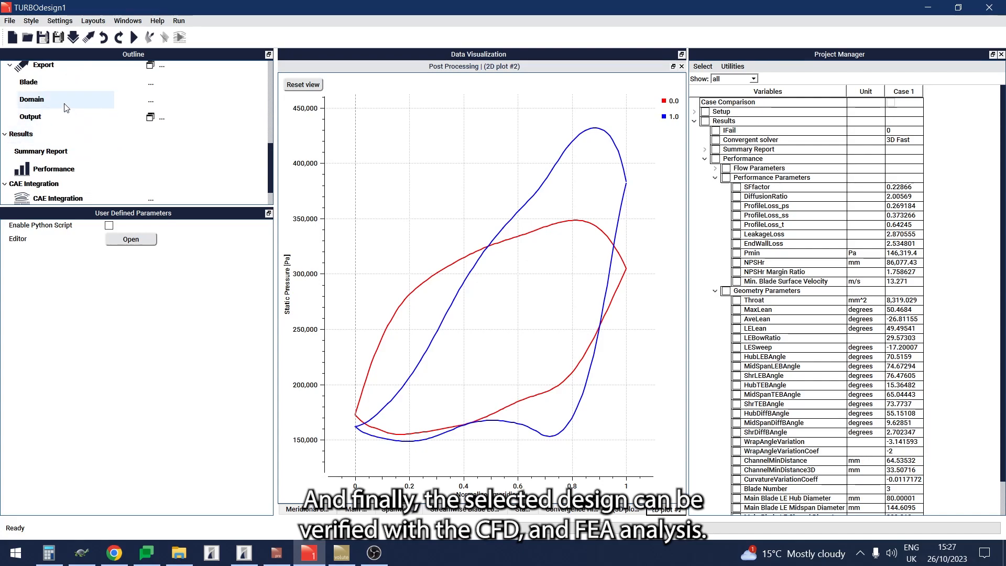
click(66, 101)
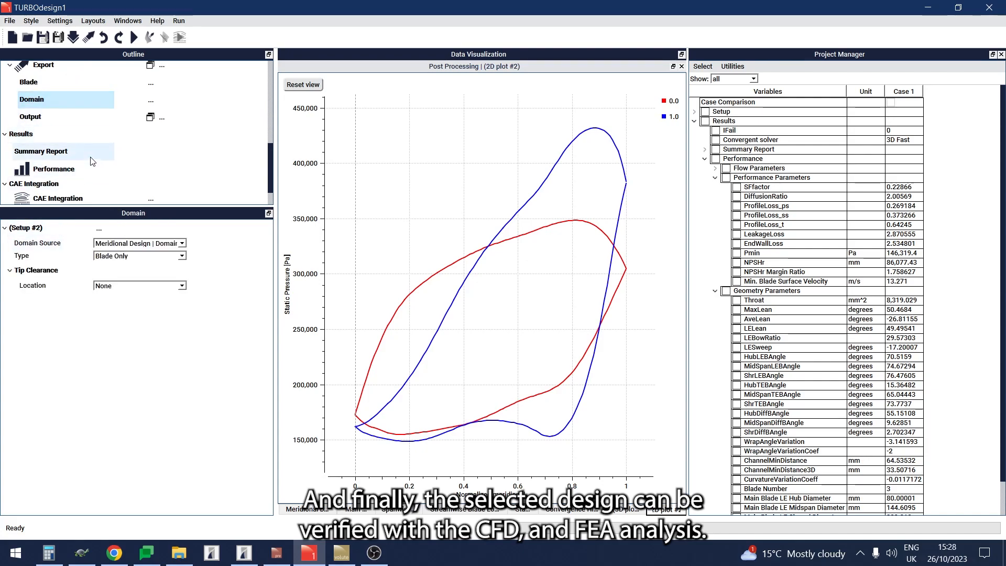
click(122, 256)
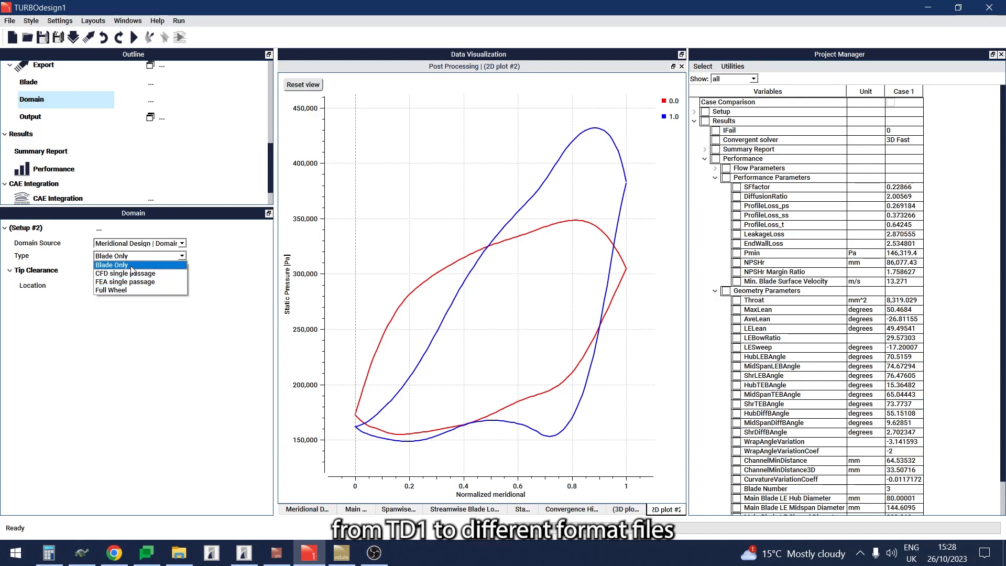
click(54, 117)
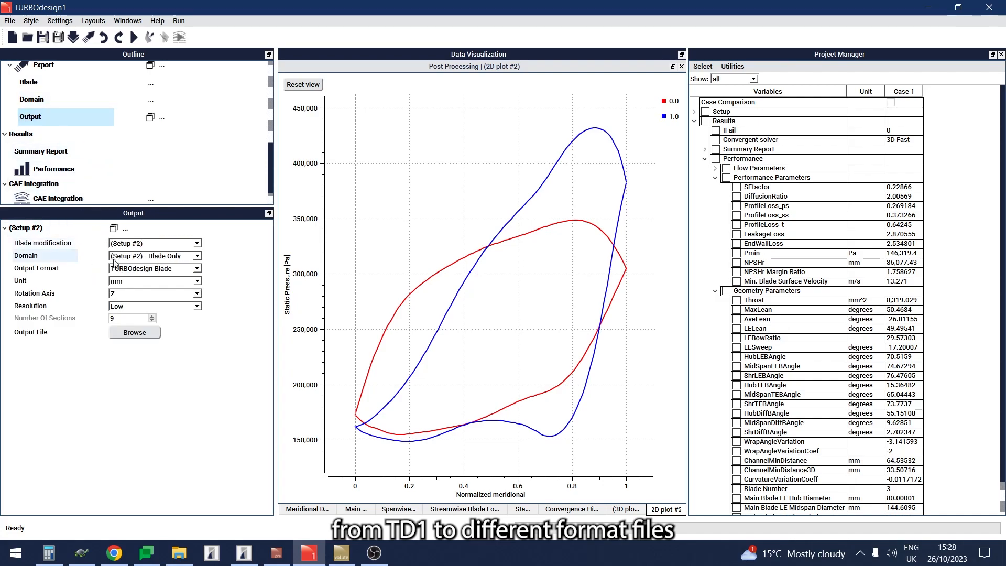
click(118, 269)
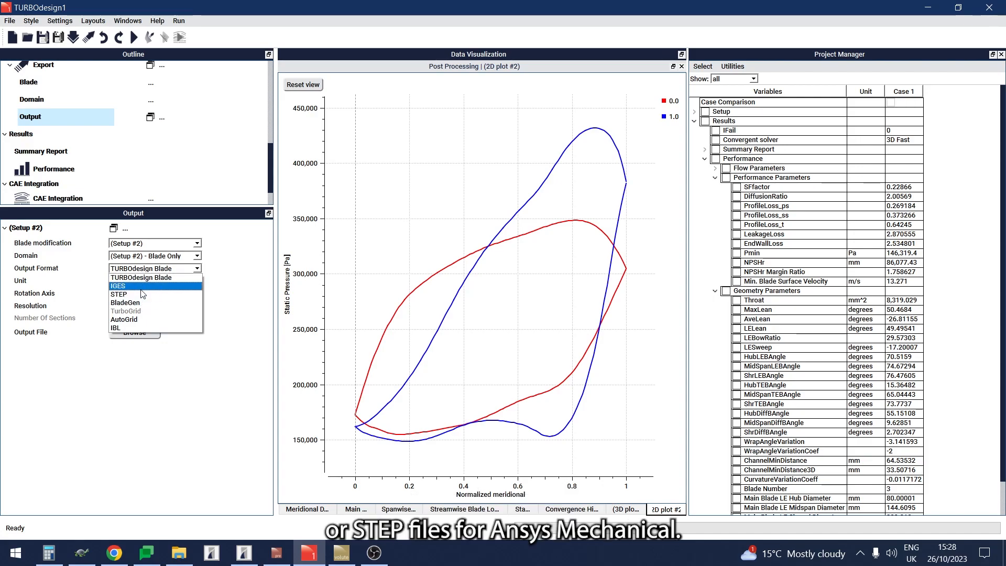
click(257, 328)
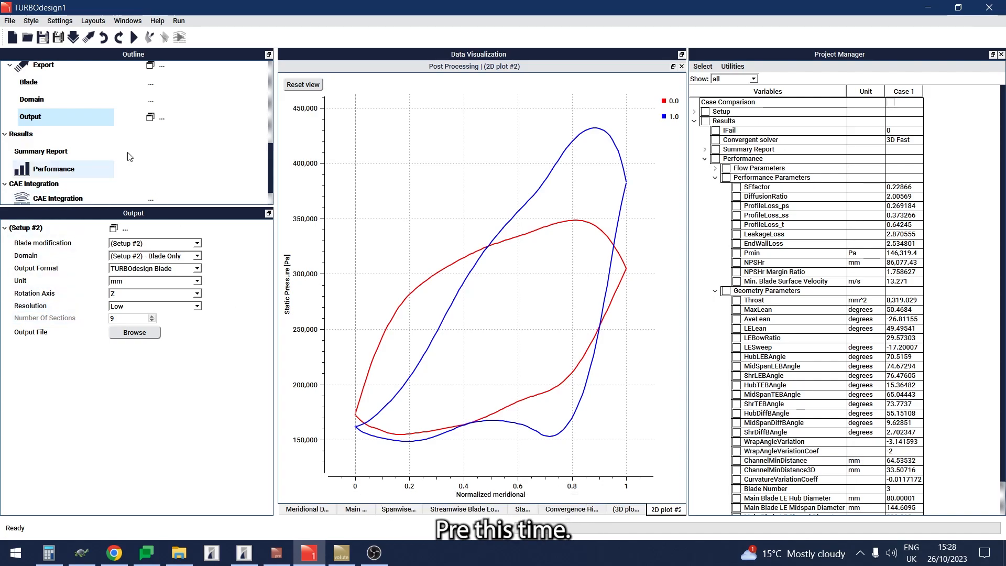
Step: Import the impeller case, discarding the unsaved data of the current inducer case
click(77, 42)
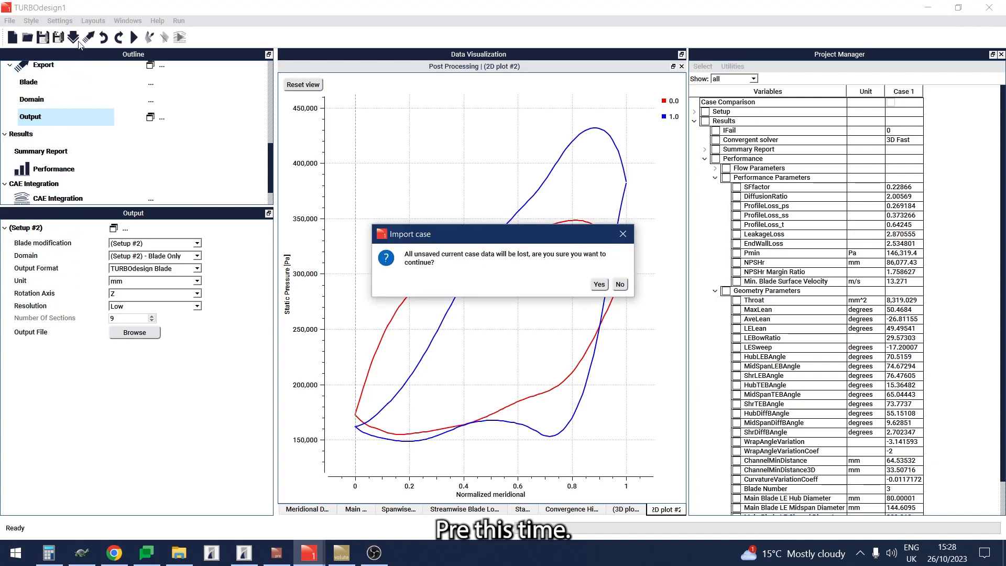
click(597, 287)
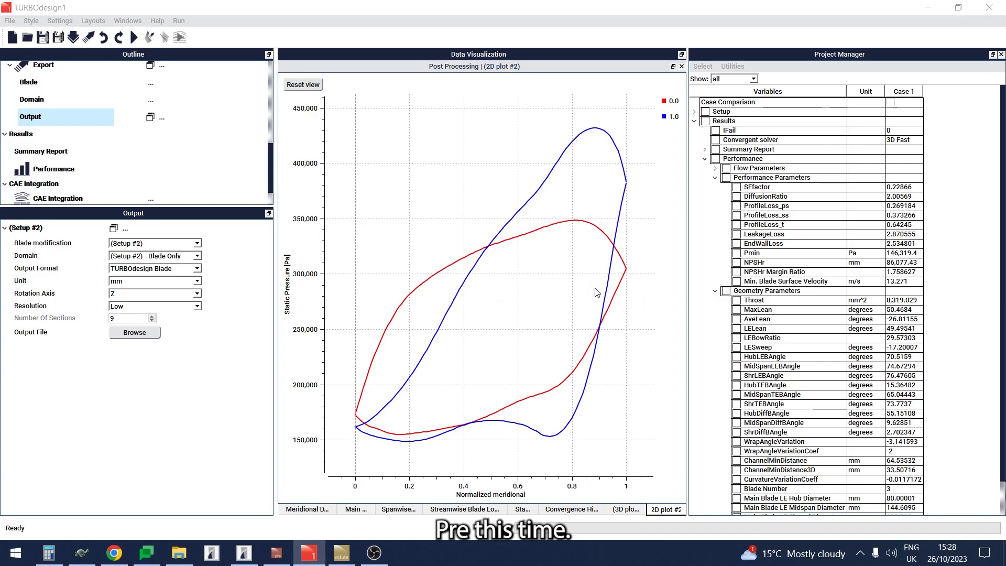
double_click(622, 215)
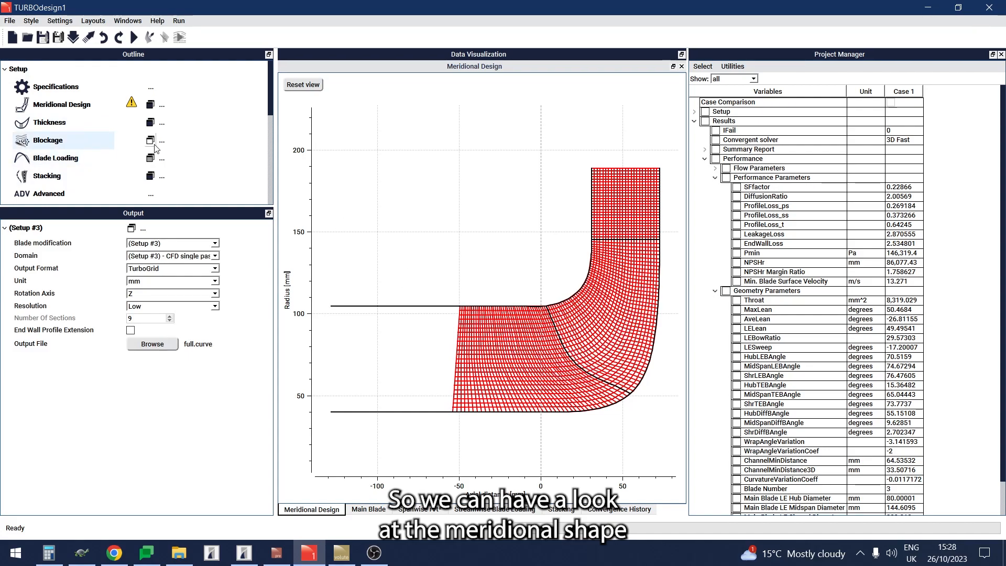
Step: Review the impeller's thickness distribution, spanwise rVt*, streamwise blade loading and stacking inputs
click(98, 128)
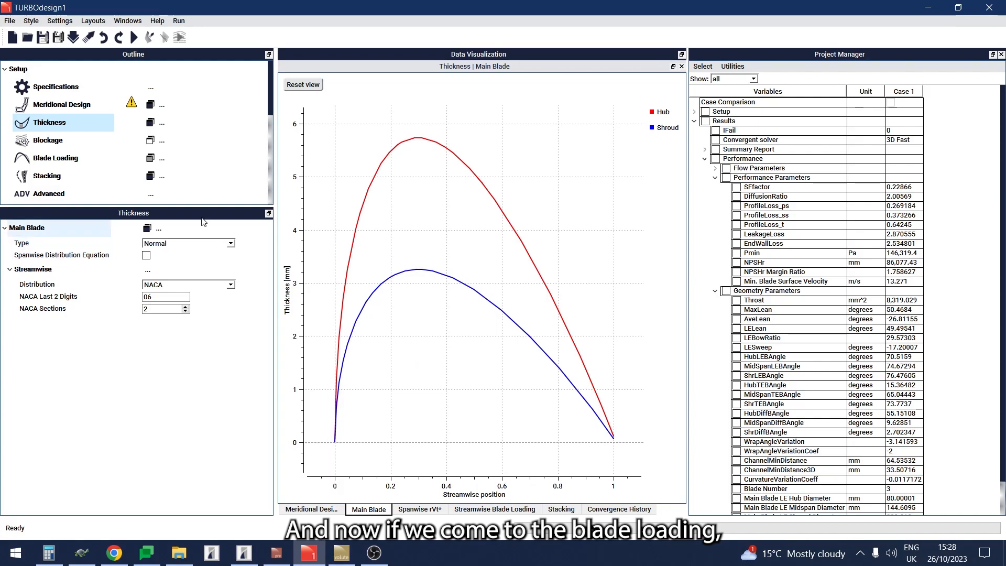
click(88, 153)
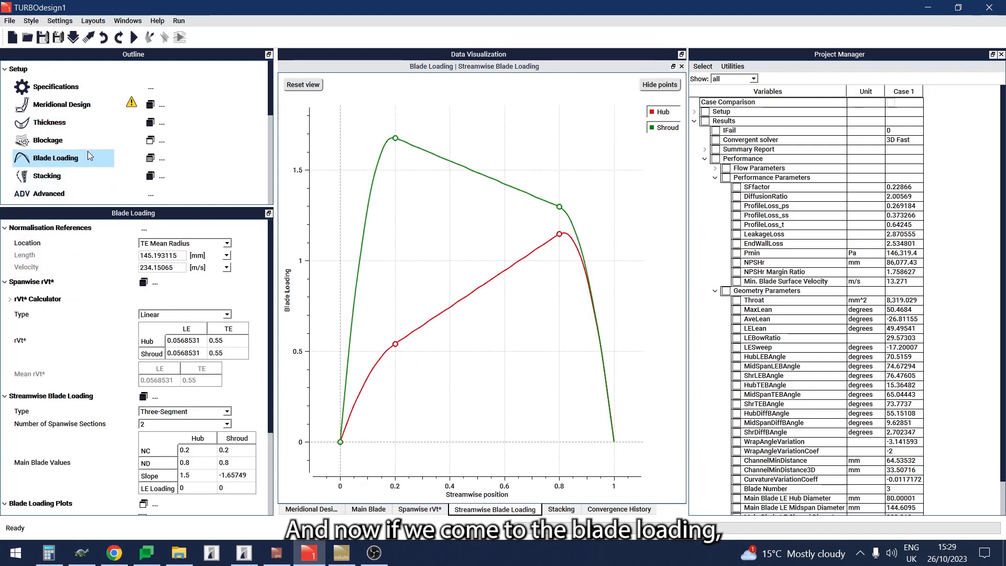
click(439, 510)
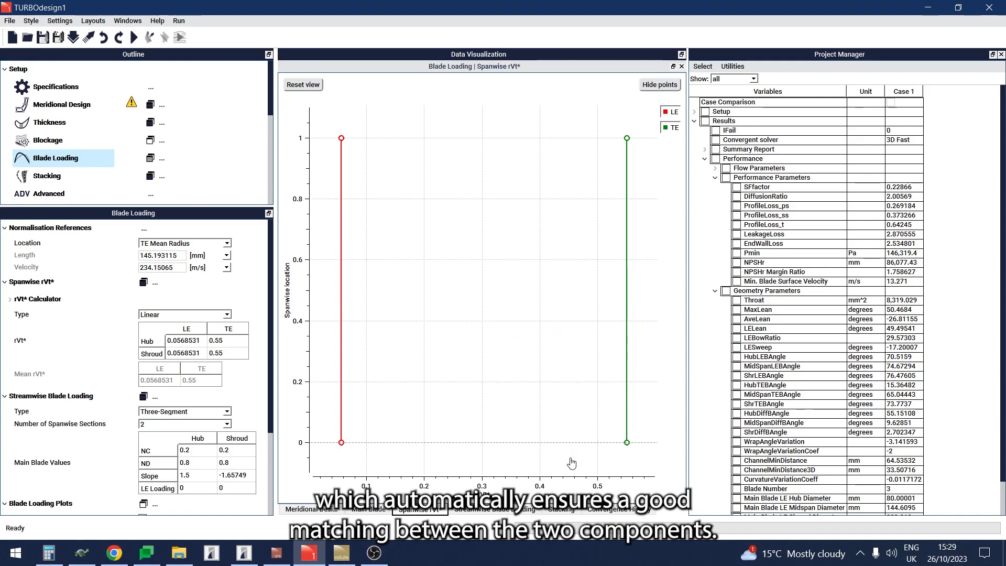
click(503, 509)
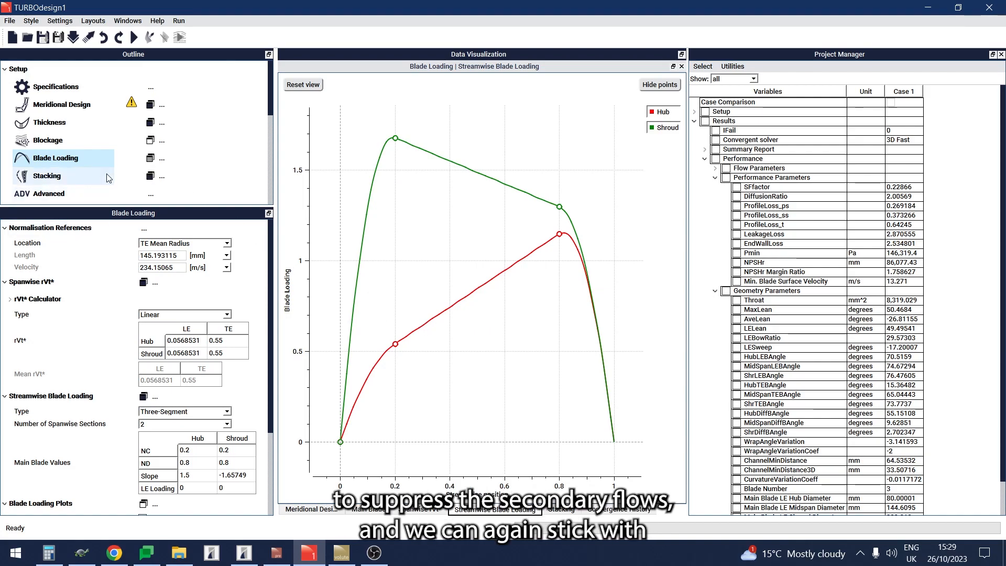
click(91, 184)
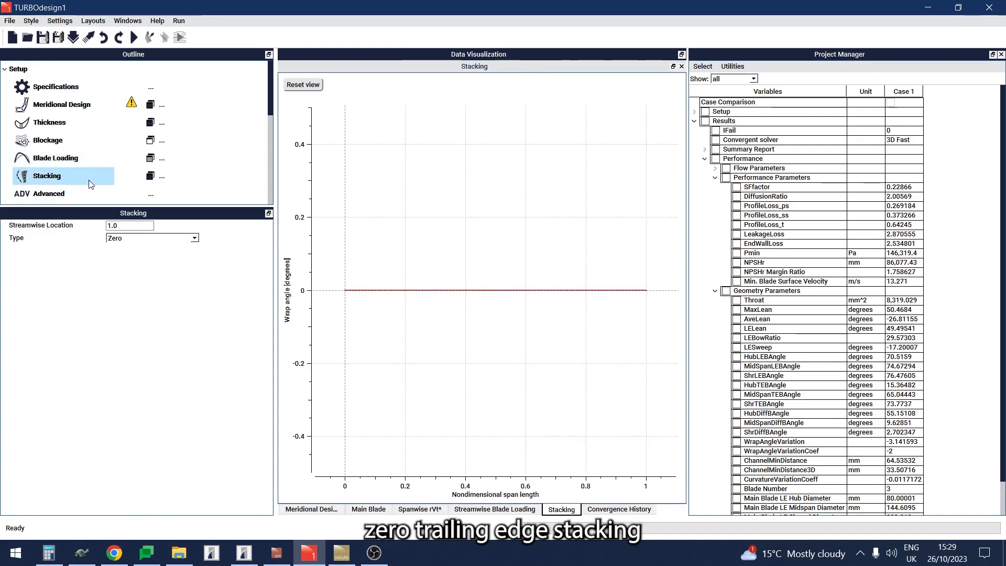
Step: Run the solver on the impeller case and add a 2D plot to the post-processing
click(133, 38)
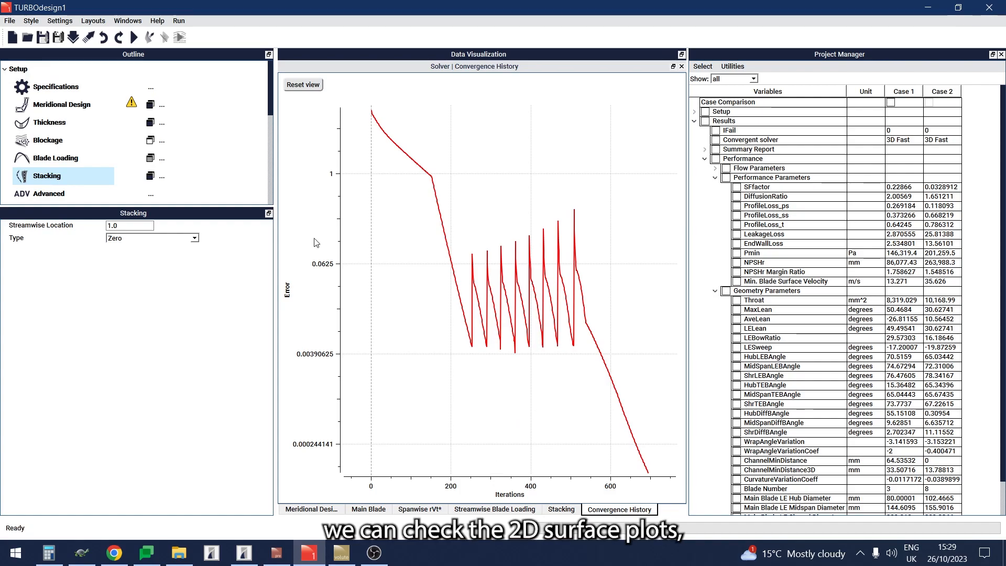
scroll(224, 132, down, 3)
scroll(224, 132, down, 3)
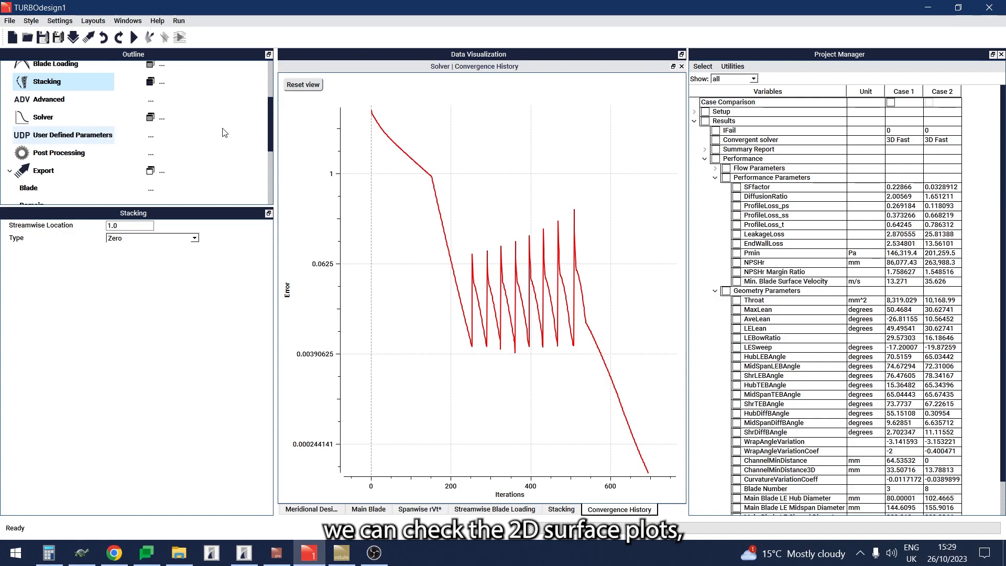
click(151, 156)
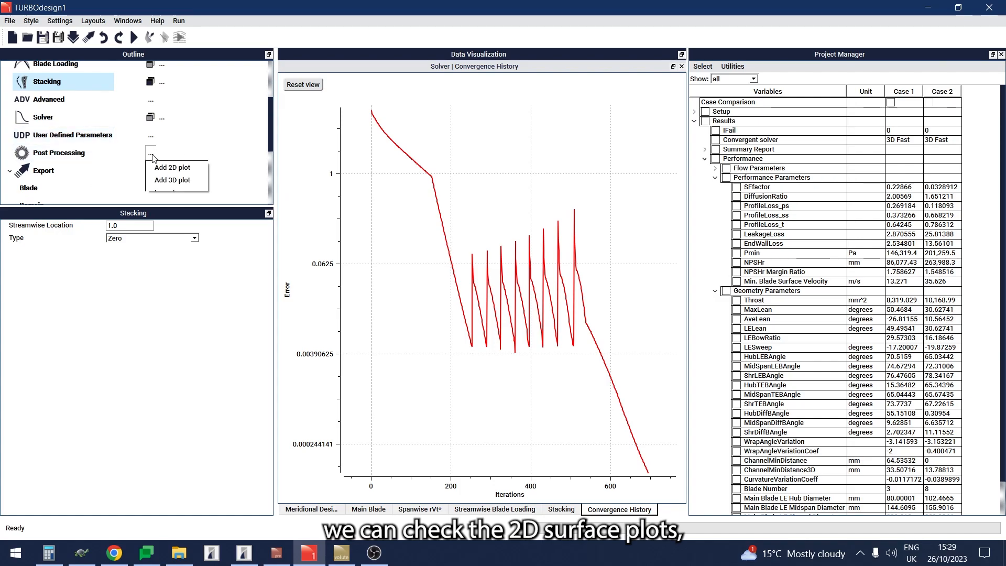
click(170, 170)
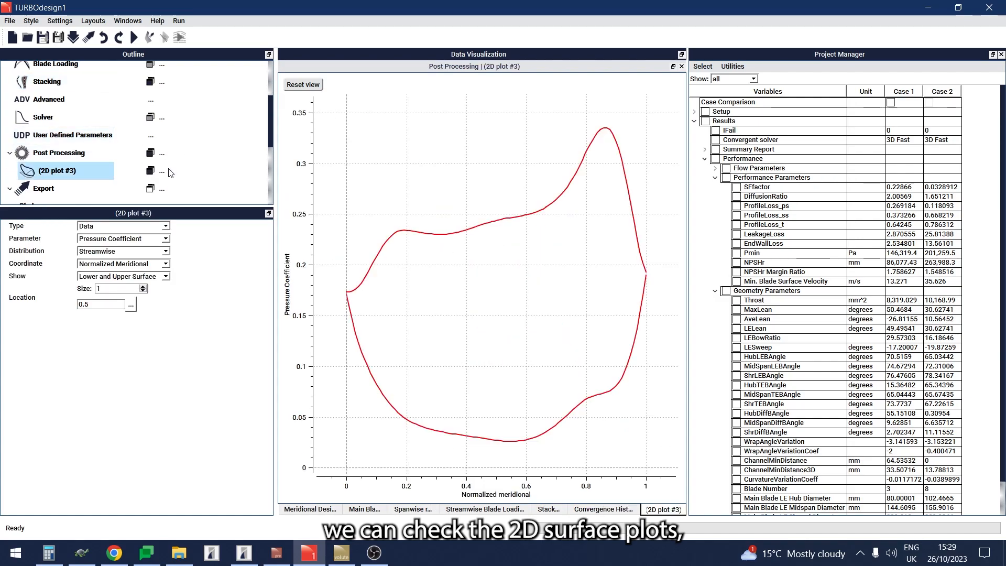
Step: Set the impeller's 2D plot to static pressure at two spanwise locations, 0.0 and 1.0
click(132, 239)
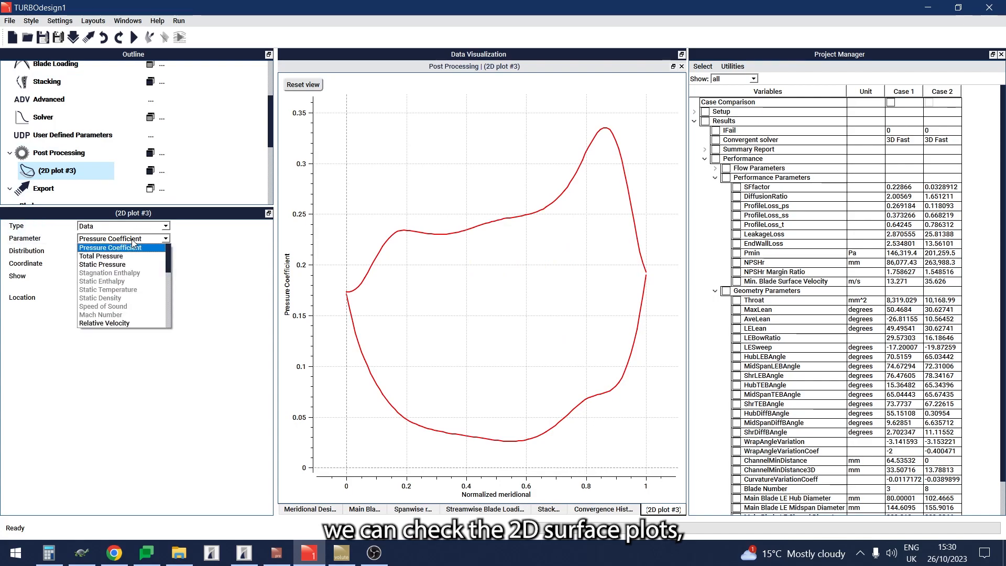
click(128, 265)
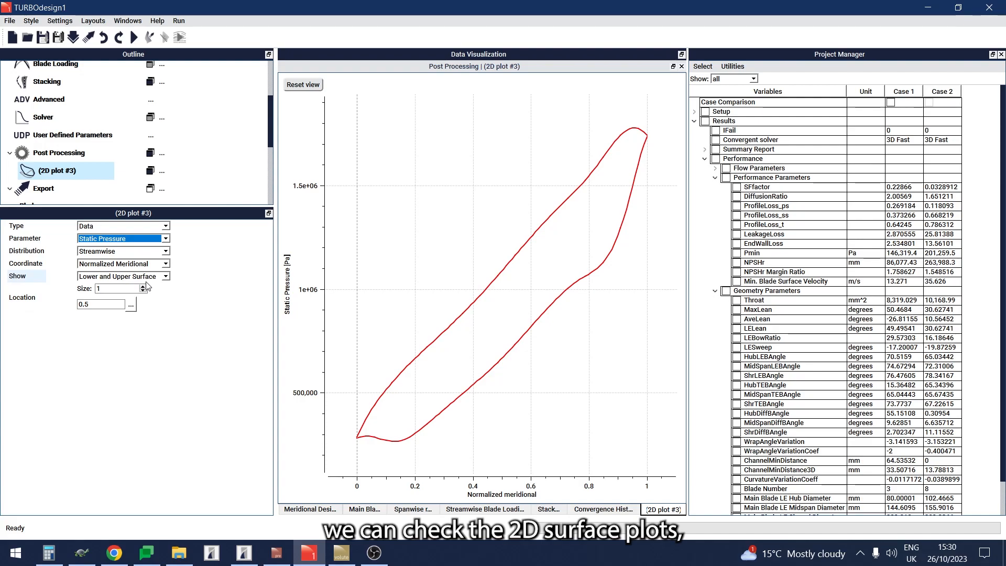
click(143, 286)
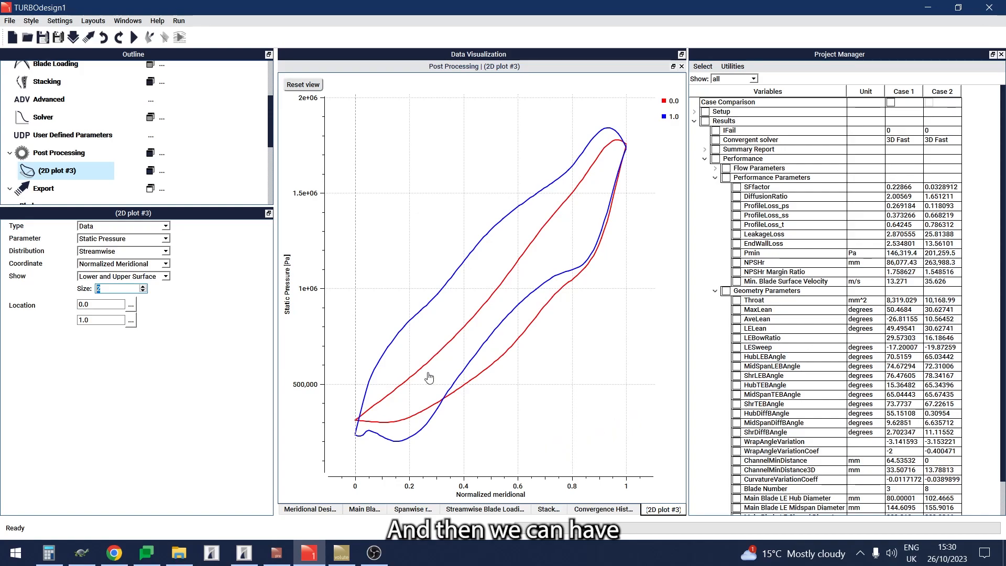
Step: Add a 3D plot of the impeller geometry showing 8 blades and the hub
click(162, 153)
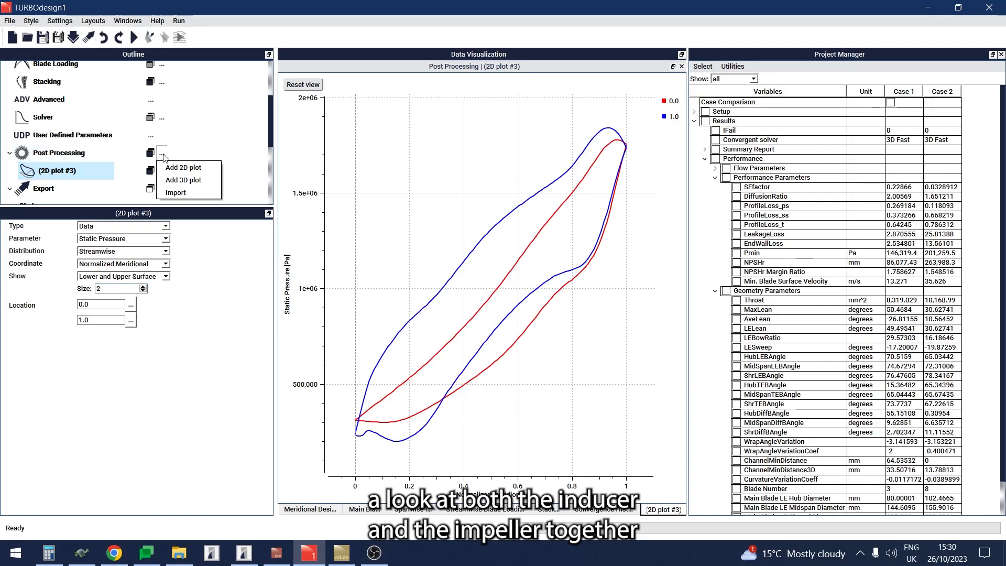
click(177, 185)
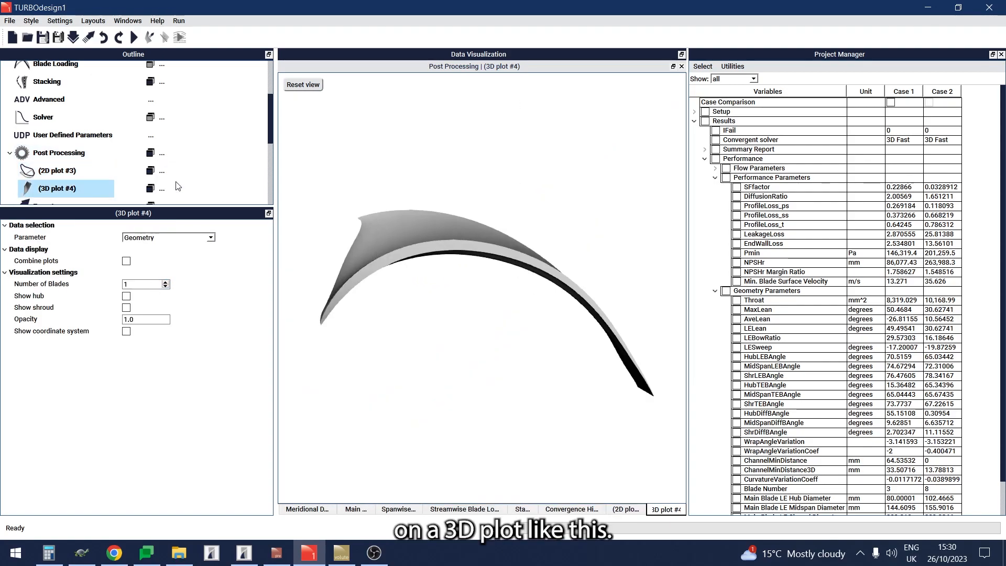
scroll(178, 187, down, 1)
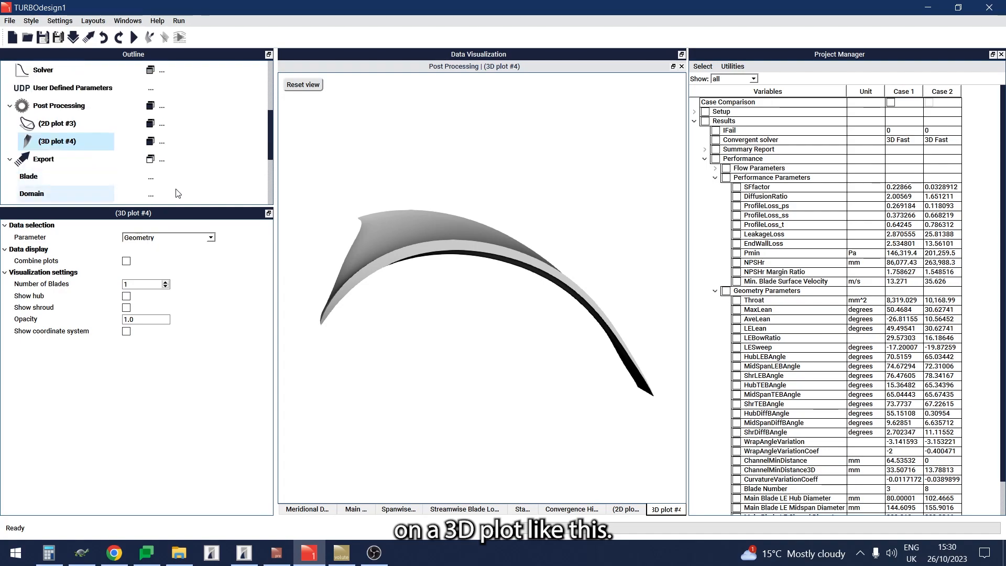
click(166, 282)
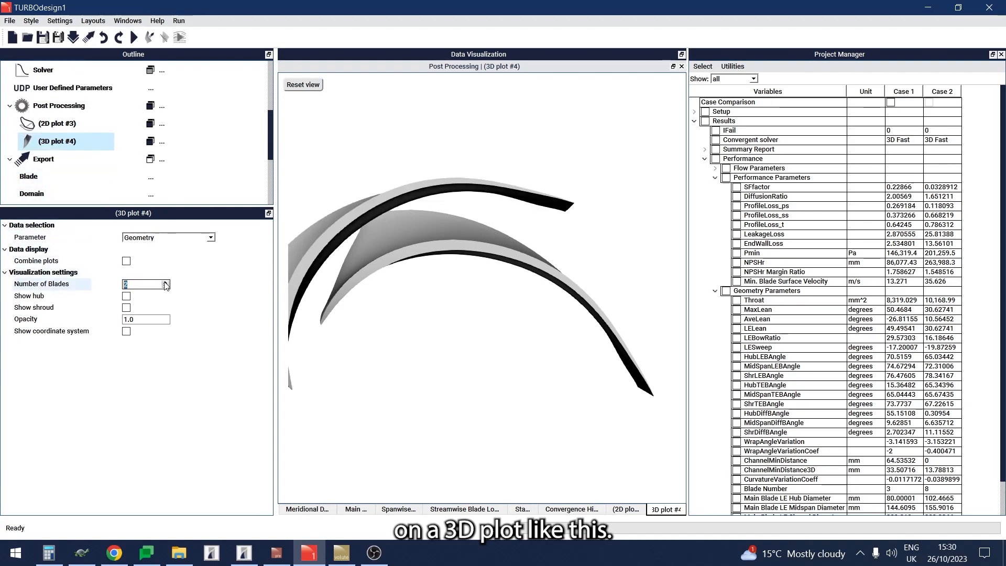
click(165, 283)
click(166, 282)
click(166, 282)
click(165, 283)
click(166, 282)
click(166, 283)
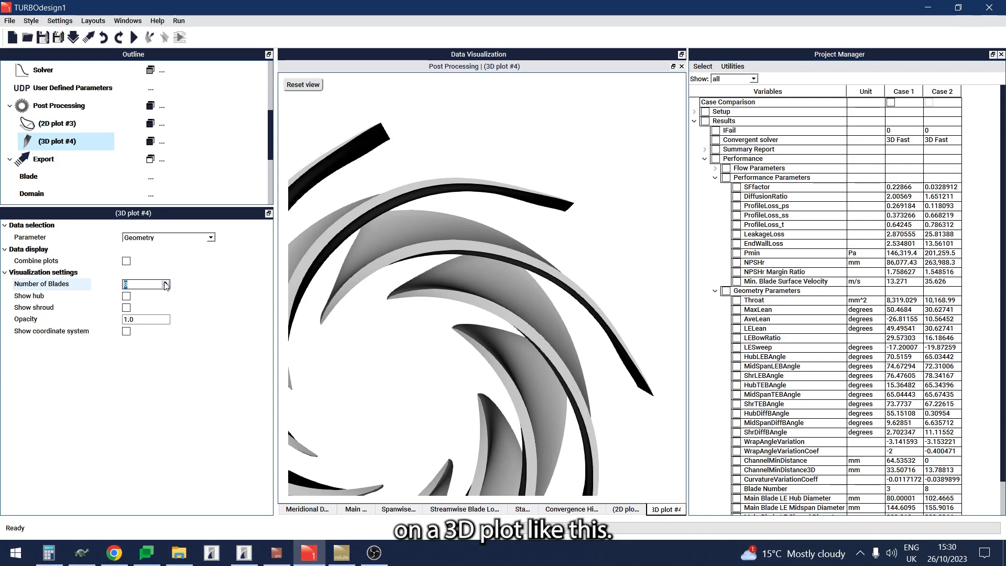
click(126, 296)
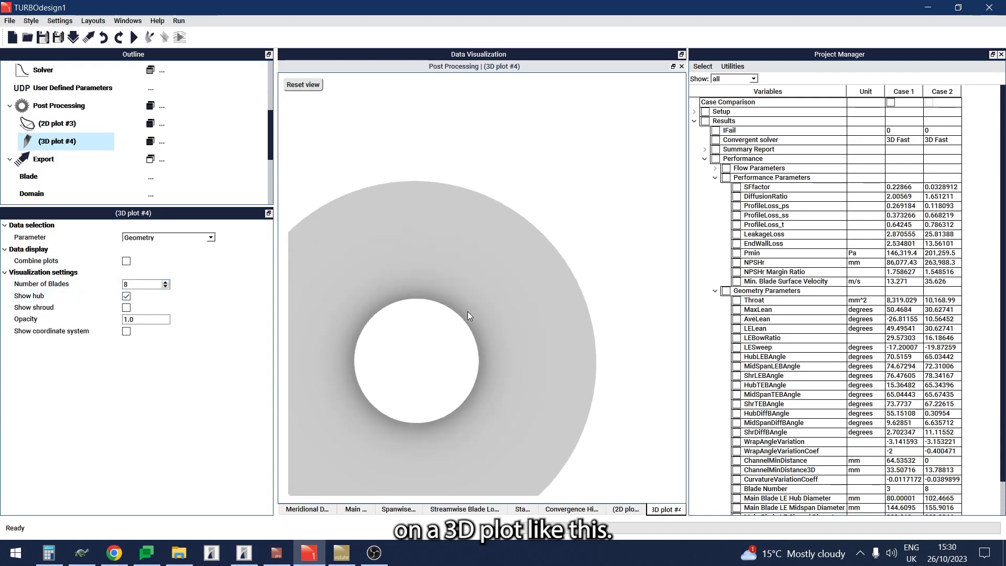
scroll(468, 312, down, 3)
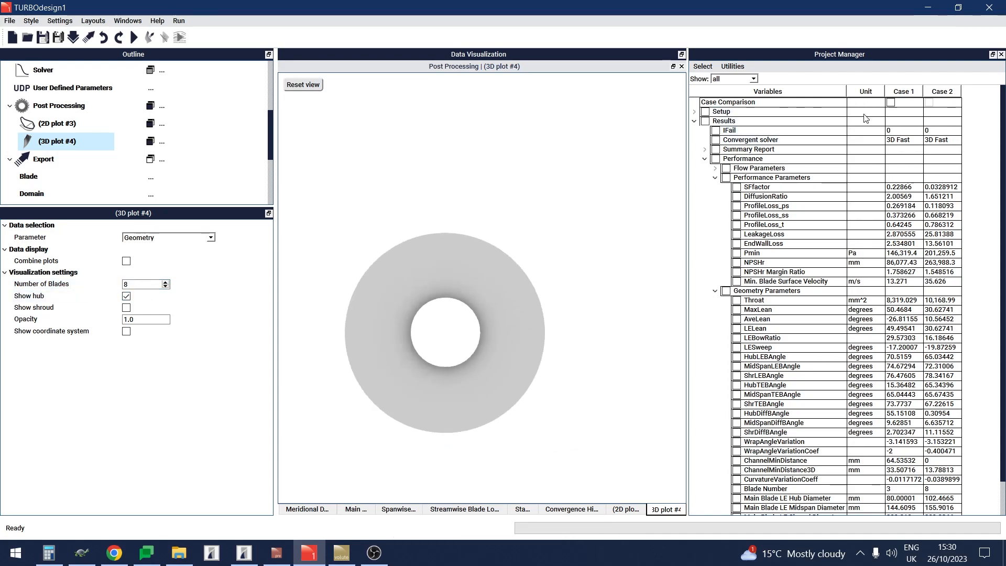
Step: Include Case 1 in the comparison, combine both geometries in one 3D plot, and view the inducer and impeller from an oblique angle
click(891, 103)
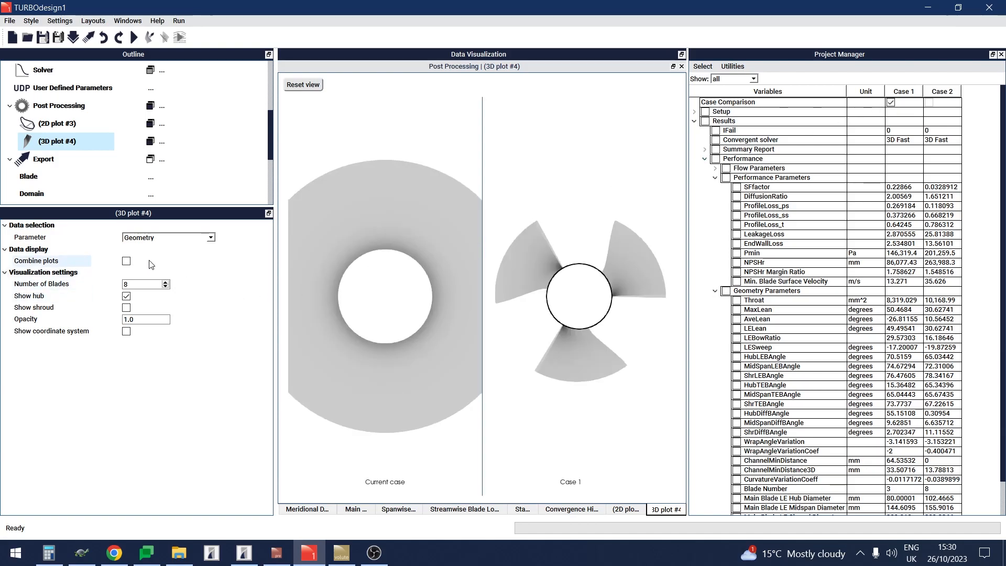
click(126, 261)
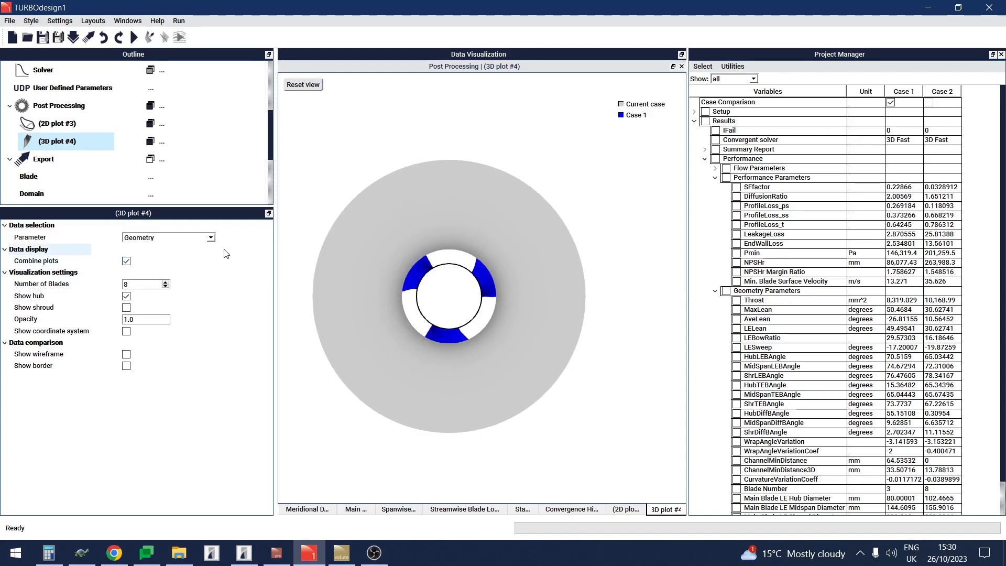
scroll(473, 269, down, 2)
drag(406, 297, 639, 282)
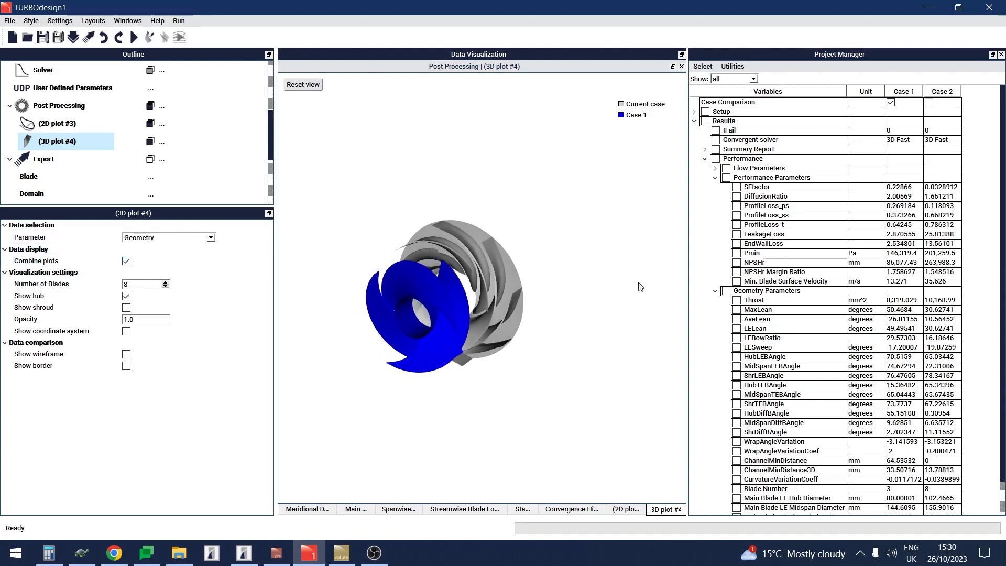
scroll(425, 298, up, 1)
scroll(408, 292, up, 1)
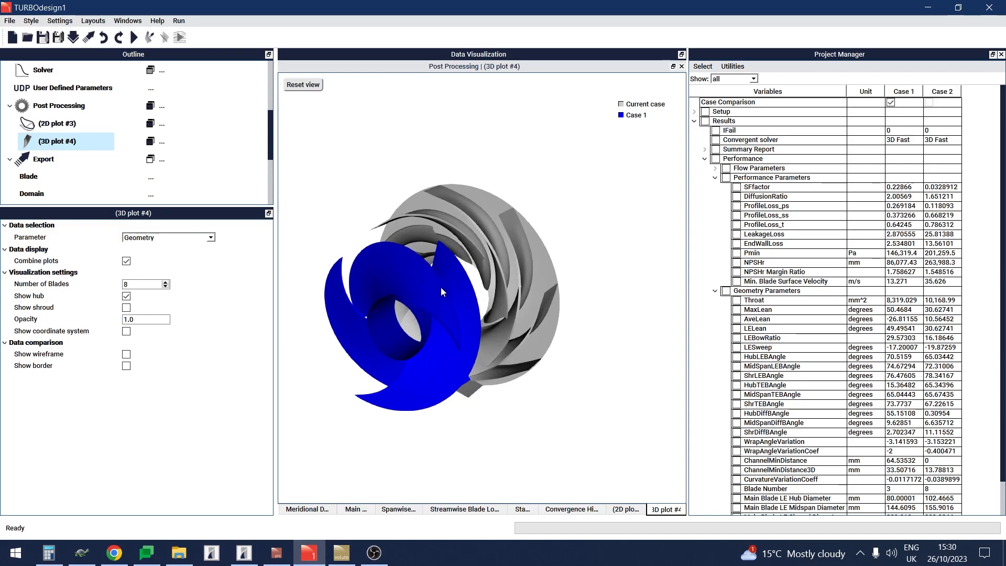
scroll(442, 292, up, 1)
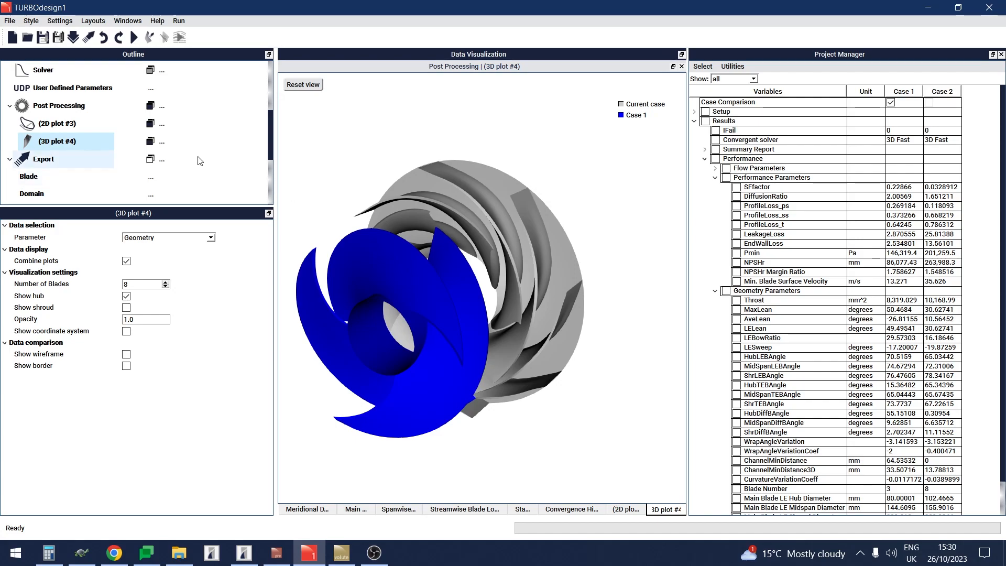
Step: Check the impeller's export output settings and available formats, keeping TurboGrid as the output format
scroll(200, 161, down, 1)
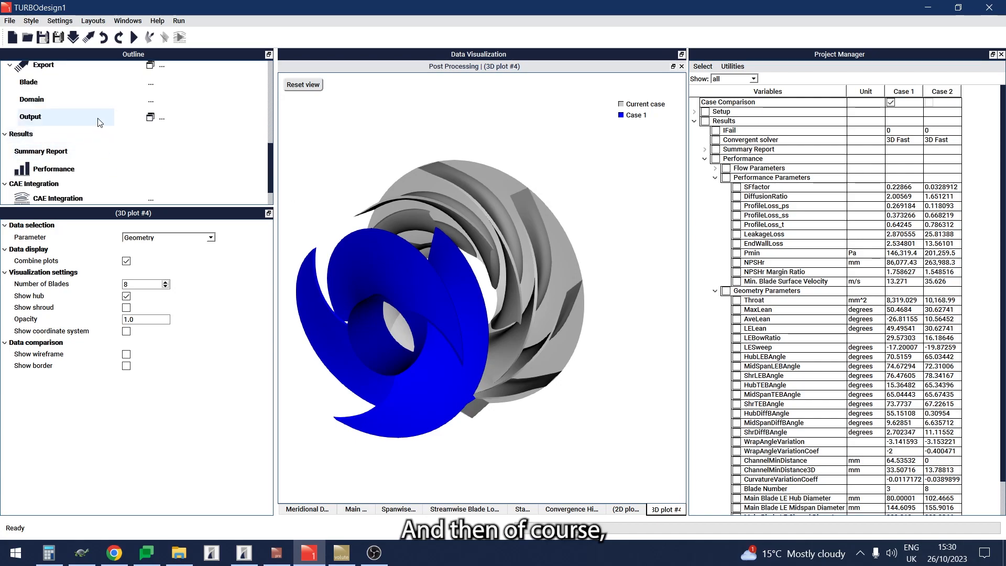
click(89, 113)
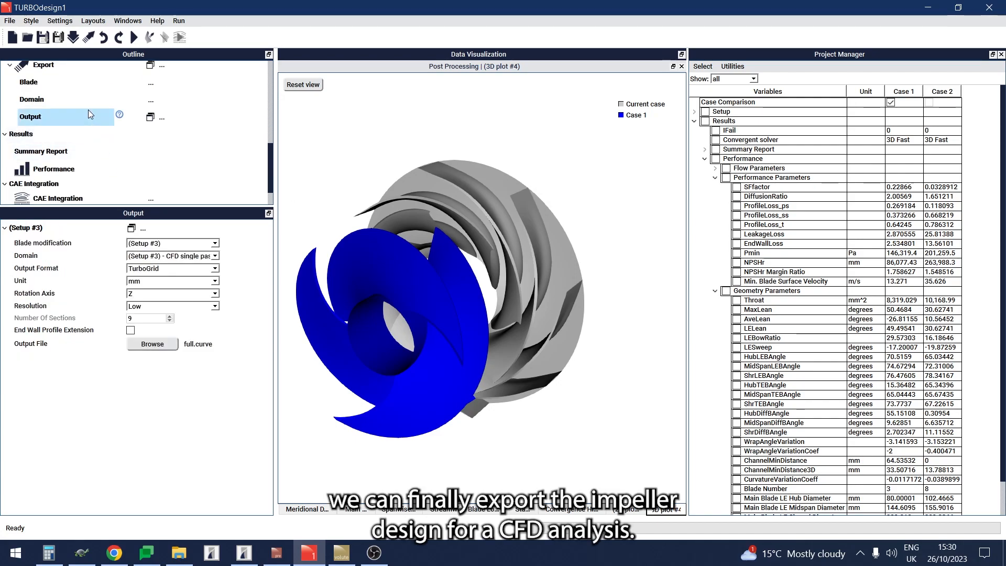
click(171, 269)
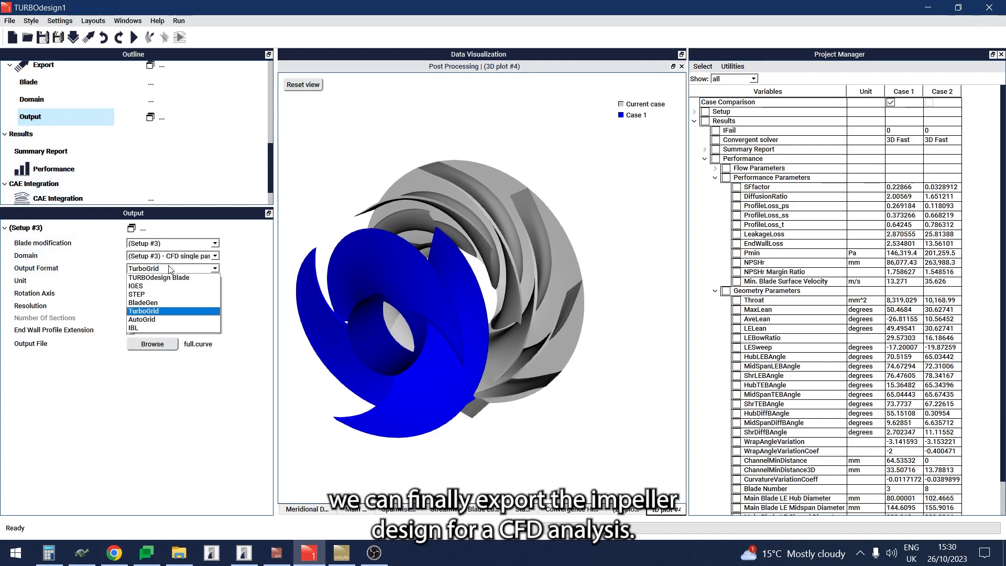
click(168, 268)
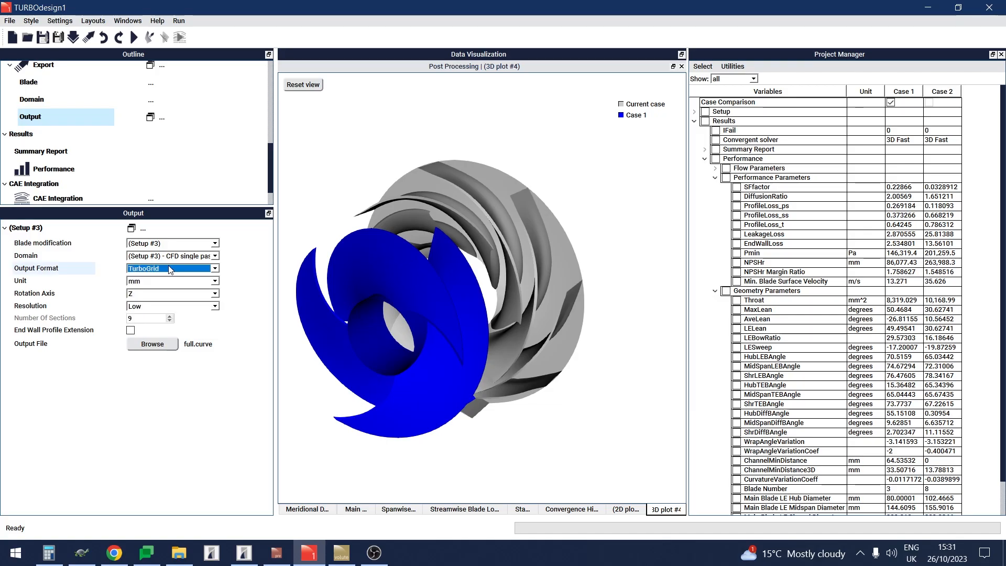